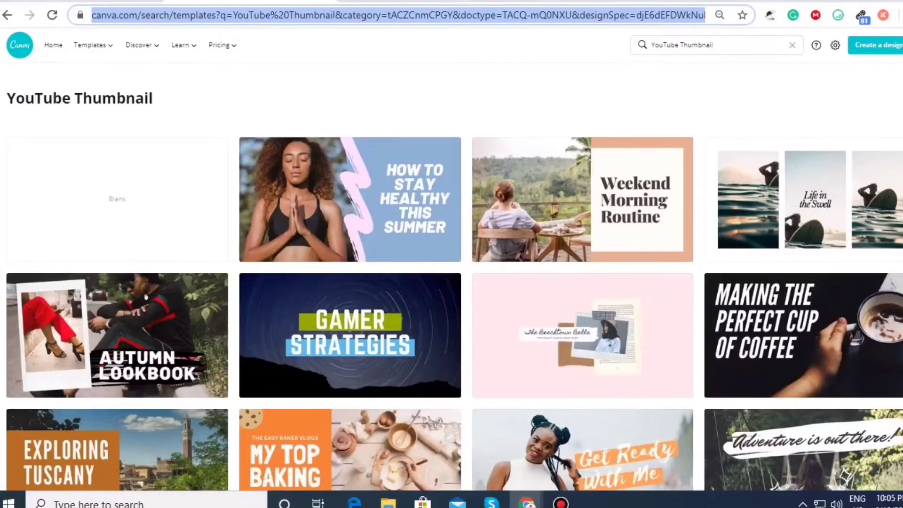
Step: Go to canva.com in the current browser tab
type("CANva.com")
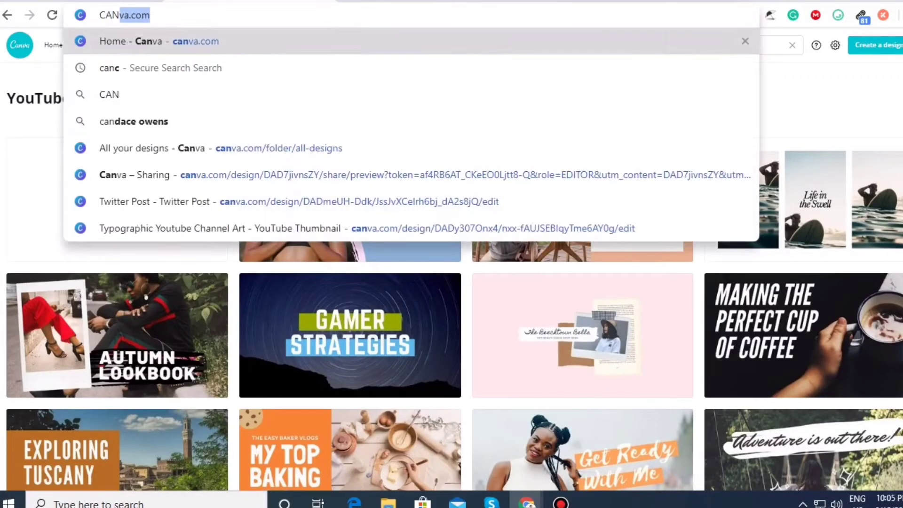
key("ctrl+a")
type("canva.com")
key("Return")
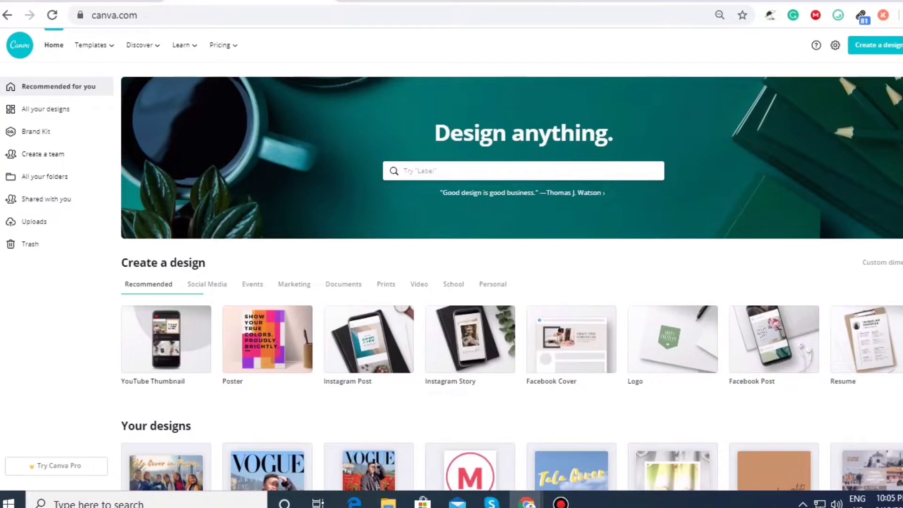
Step: Examine the suggested design types offered by the design search on the home page
left_click(498, 171)
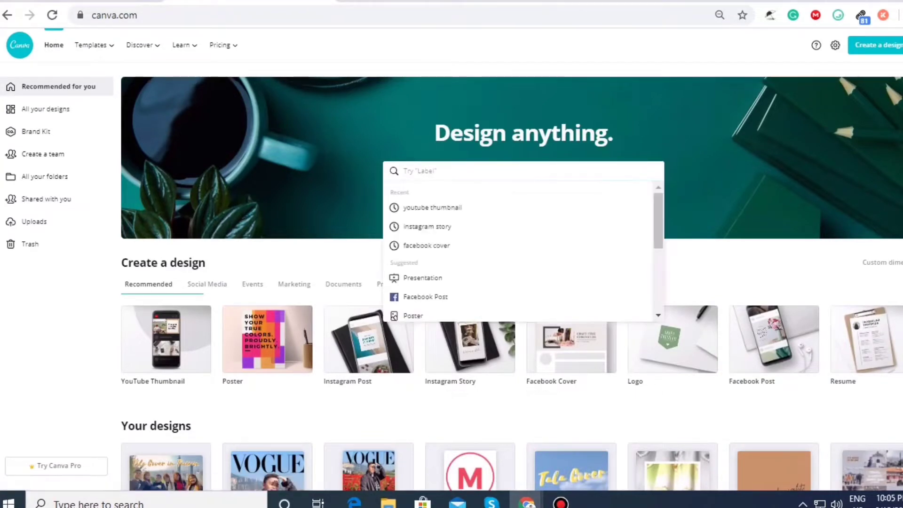
key("Down")
key("Down")
key("Down")
key("Down")
key("Down")
key("Down")
key("Down")
key("Down")
key("Down")
key("Down")
key("Down")
key("Down")
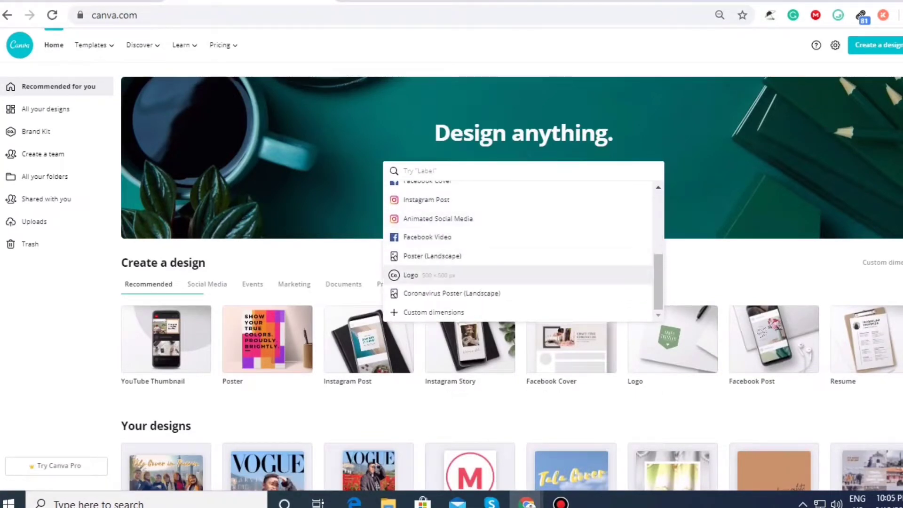
scroll(523, 256, "up", 3)
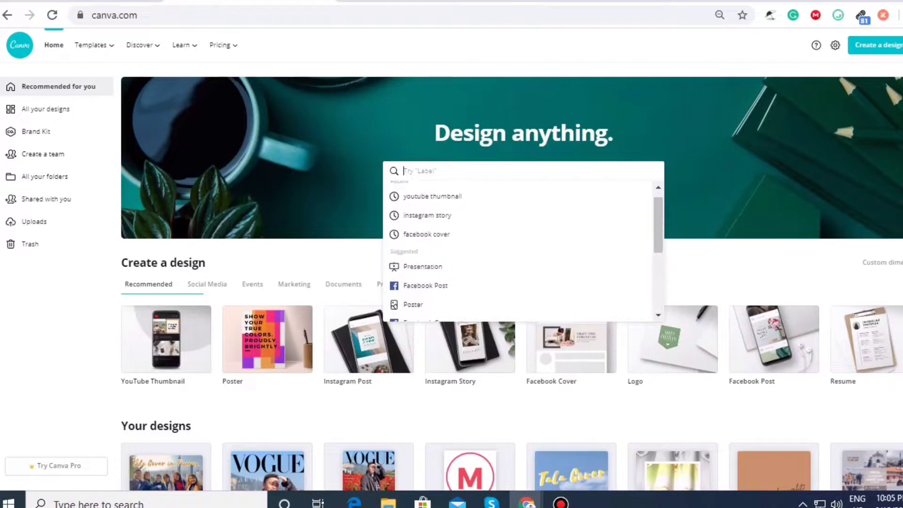
key("Down")
key("Down")
key("Down")
key("Down")
key("Down")
key("Up")
key("Up")
key("Up")
key("Up")
key("Up")
key("Up")
Step: Search the design types for "youtube" and open the YouTube Thumbnail templates
type("y")
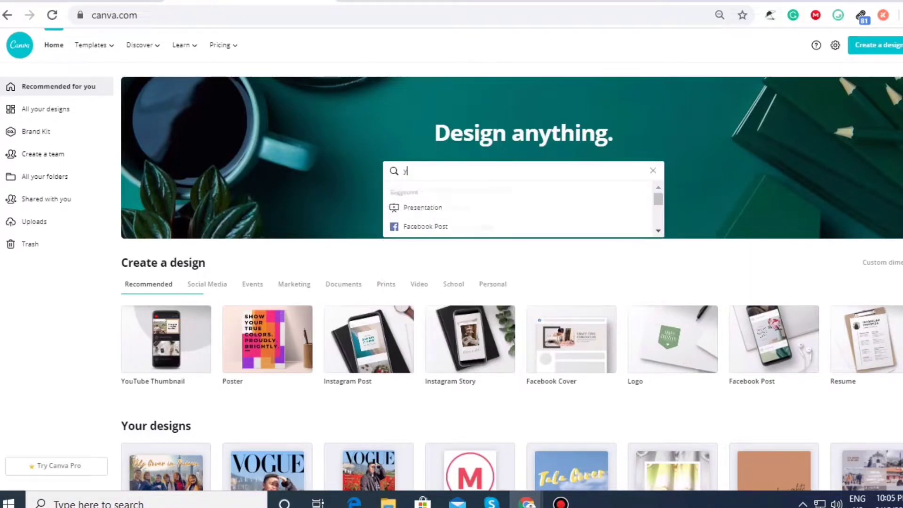
type("outube")
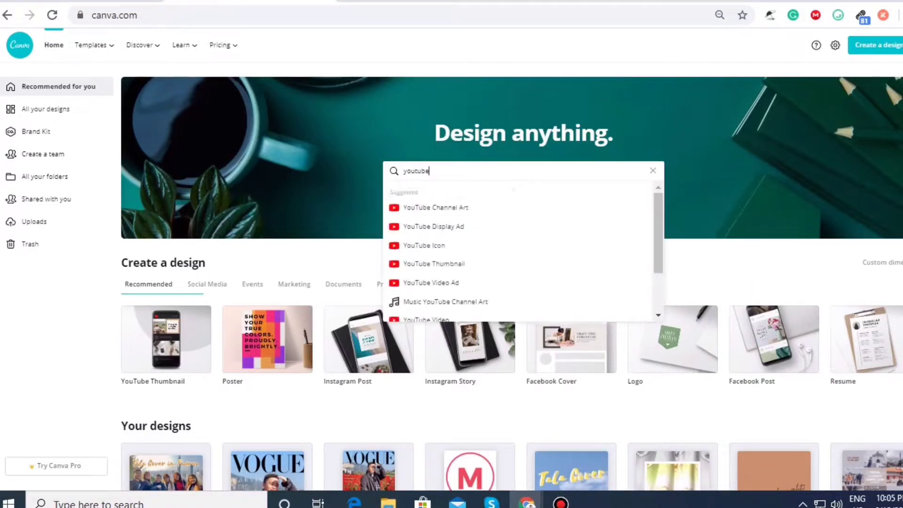
scroll(523, 292, "down", 2)
key("Down")
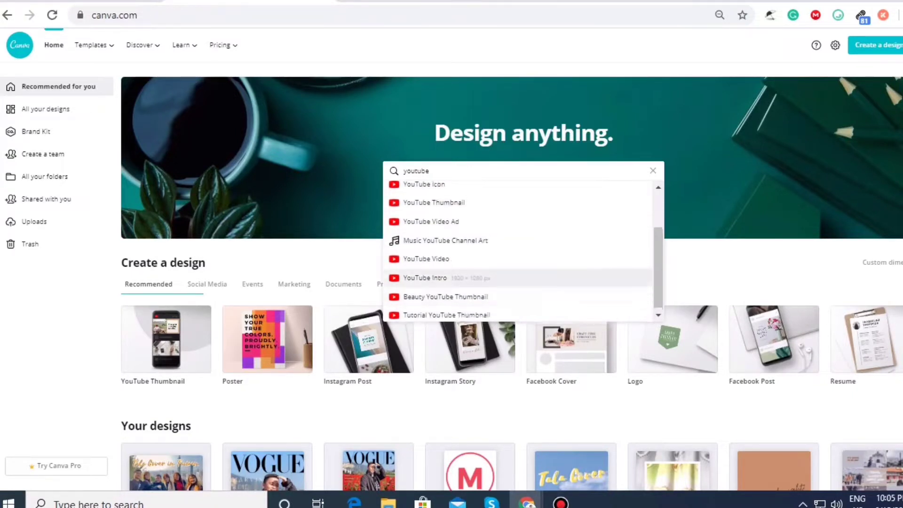
key("Up")
key("Up")
key("Up")
key("Up")
key("Return")
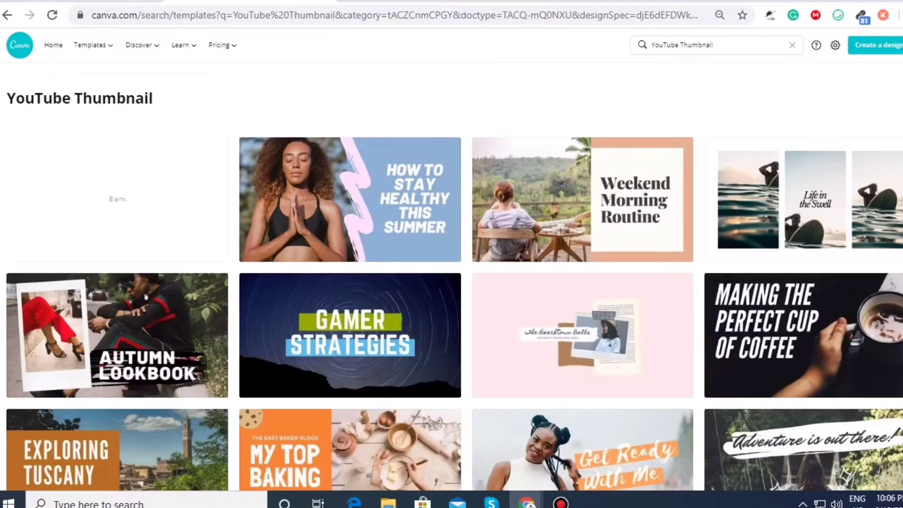
Step: Look through the available YouTube Thumbnail templates
scroll(350, 330, "down", 3)
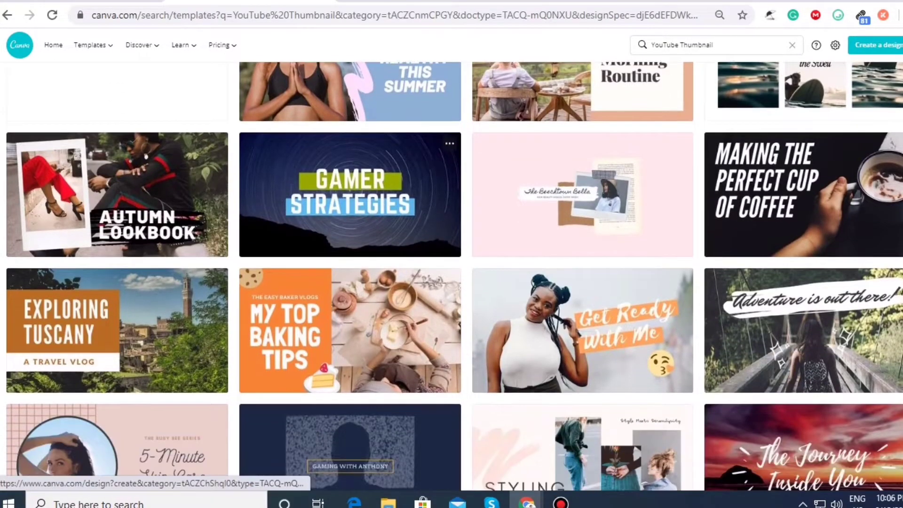
scroll(451, 276, "down", 12)
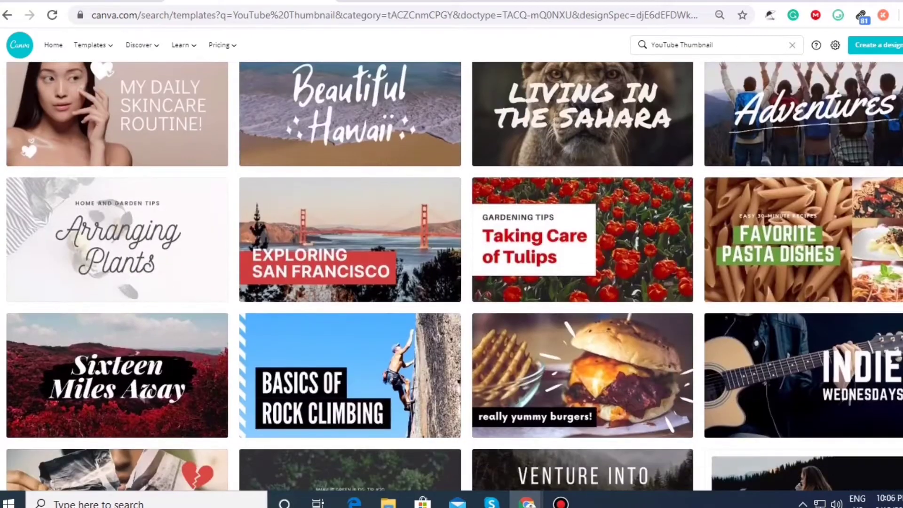
scroll(452, 276, "down", 6)
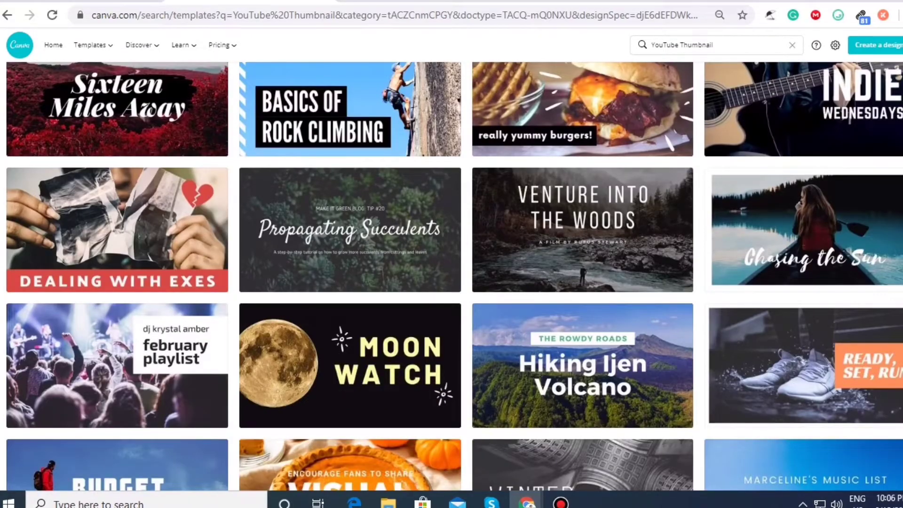
scroll(451, 276, "down", 10)
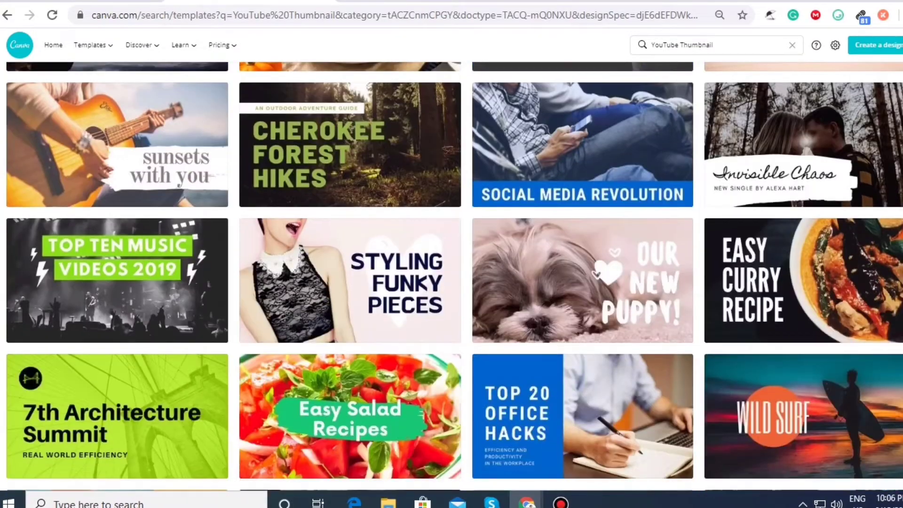
scroll(452, 276, "up", 16)
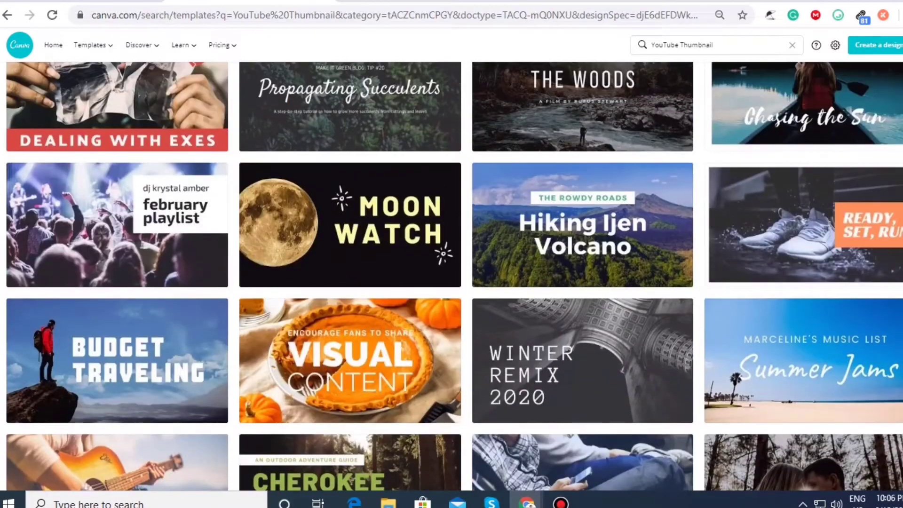
scroll(451, 275, "up", 9)
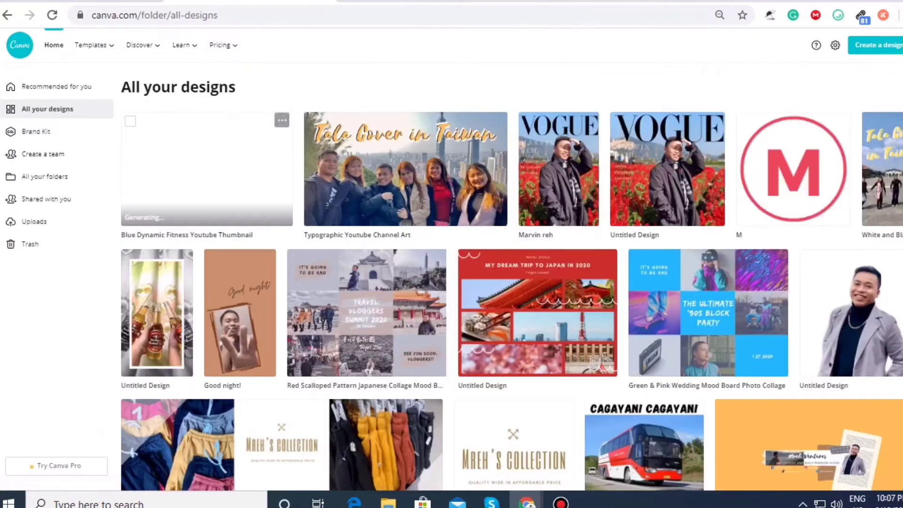
Step: Delete the Blue Dynamic Fitness Youtube Thumbnail design and open the Typographic Youtube Channel Art design for editing
left_click(282, 123)
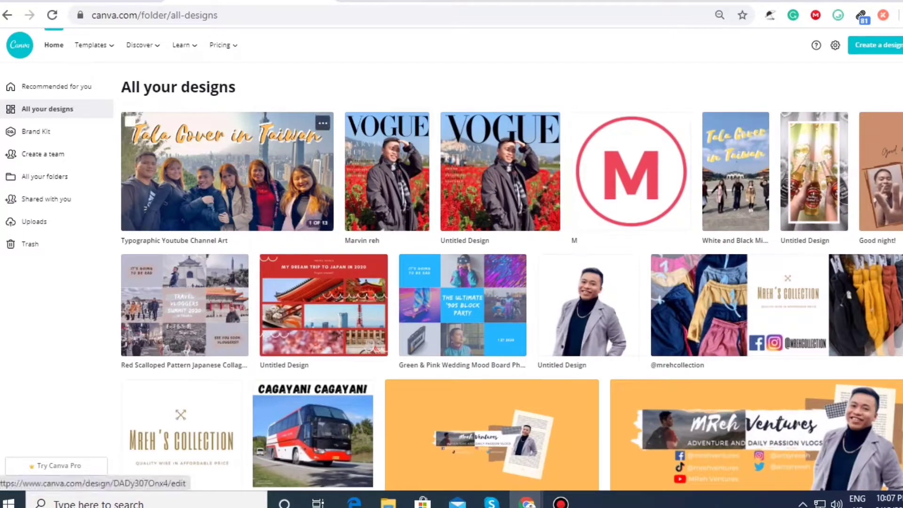
left_click(227, 171)
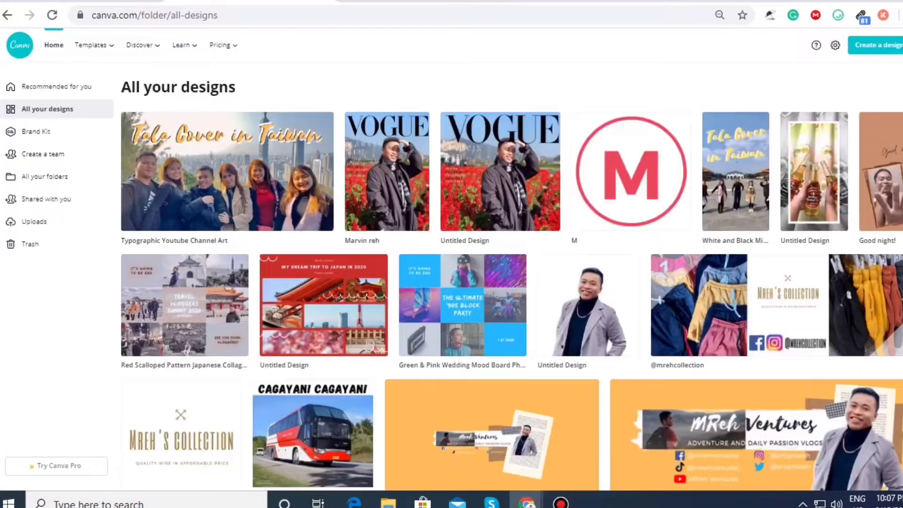
scroll(498, 200, "down", 15)
scroll(498, 200, "up", 10)
scroll(498, 200, "up", 7)
key("ctrl+Tab")
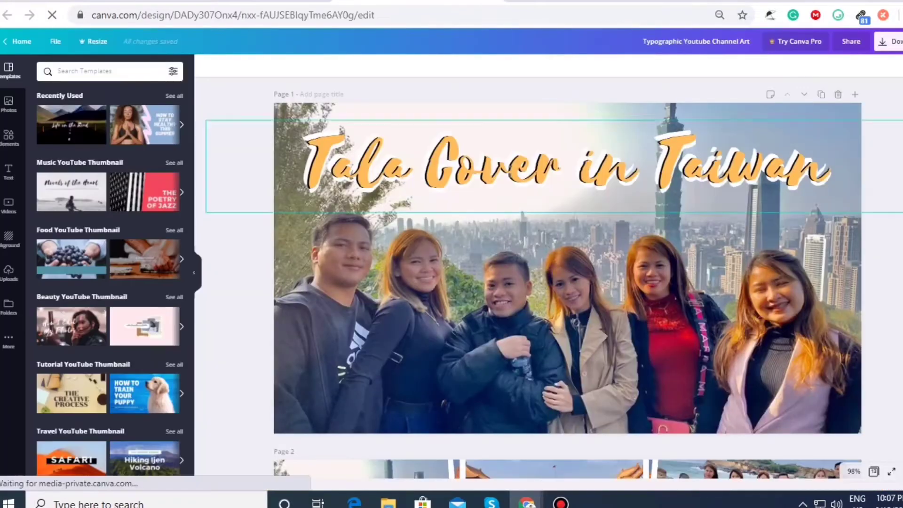
Step: Look through the finished thumbnail pages of the Typographic Youtube Channel Art design
scroll(442, 301, "down", 9)
scroll(442, 301, "up", 9)
scroll(567, 277, "down", 7)
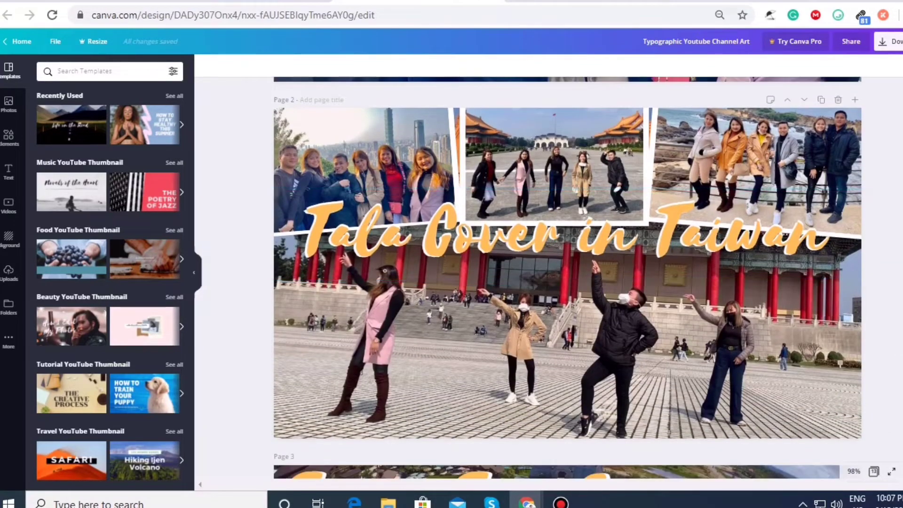
scroll(568, 278, "down", 14)
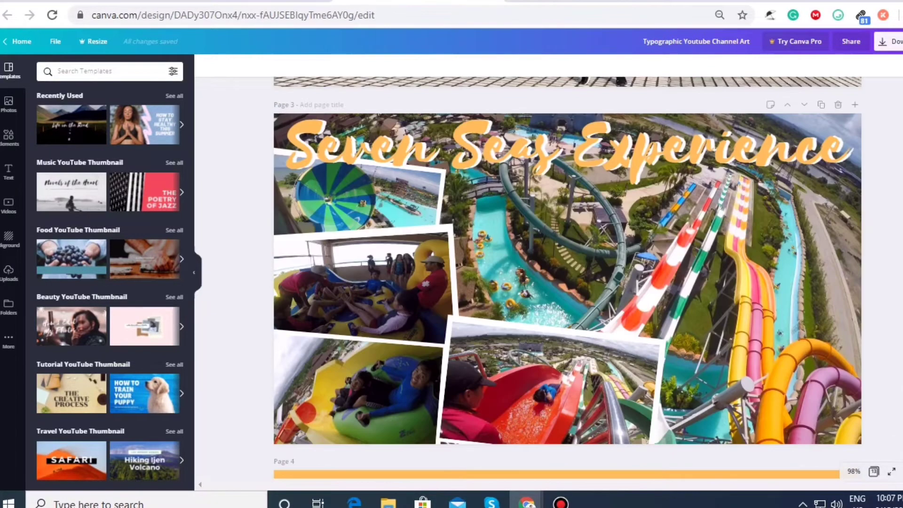
scroll(567, 278, "down", 12)
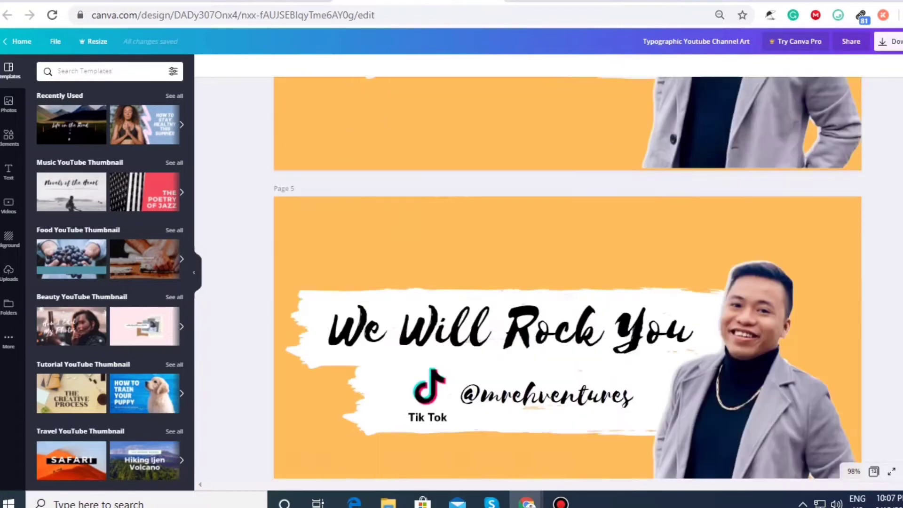
scroll(568, 277, "down", 13)
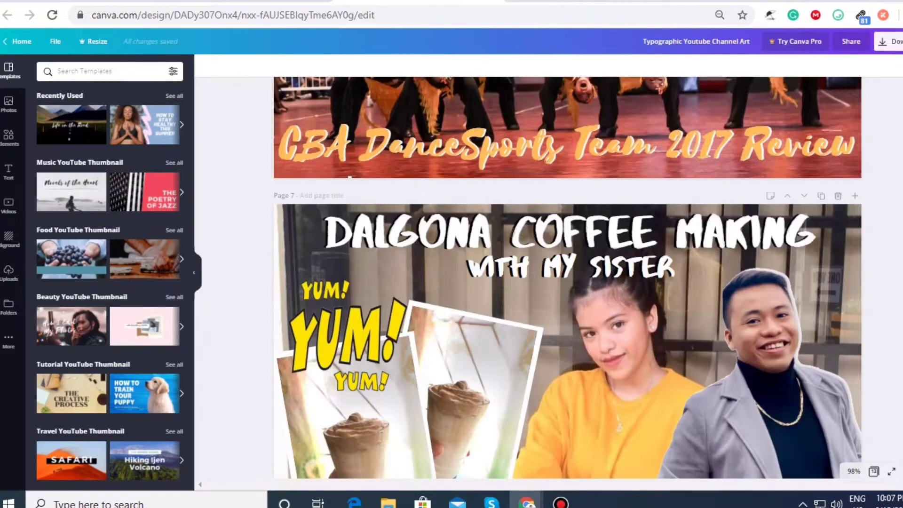
scroll(567, 277, "down", 13)
scroll(567, 277, "down", 10)
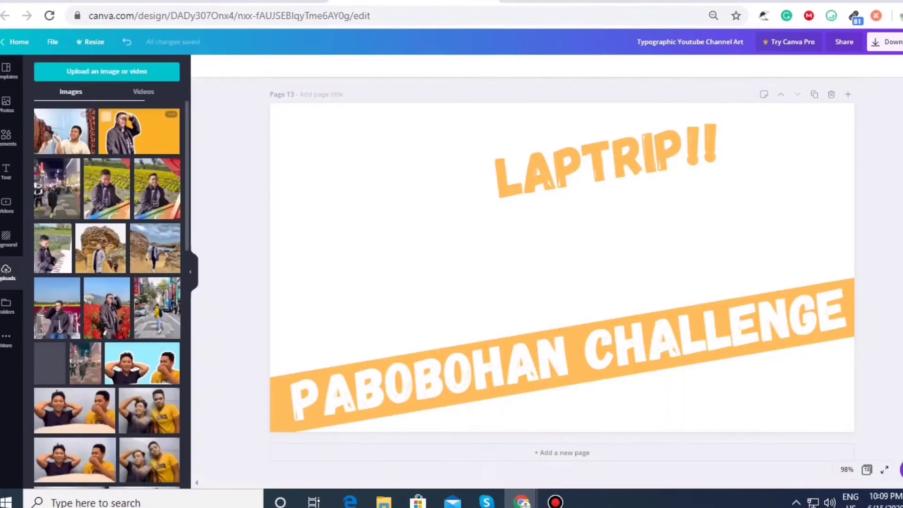
left_click(64, 131)
left_click_drag(562, 267, 512, 236)
key("Delete")
Step: Set the uploaded photo of the man beside the mirror as the background of page 13
left_click_drag(65, 131, 437, 175)
double_click(438, 230)
left_click(231, 188)
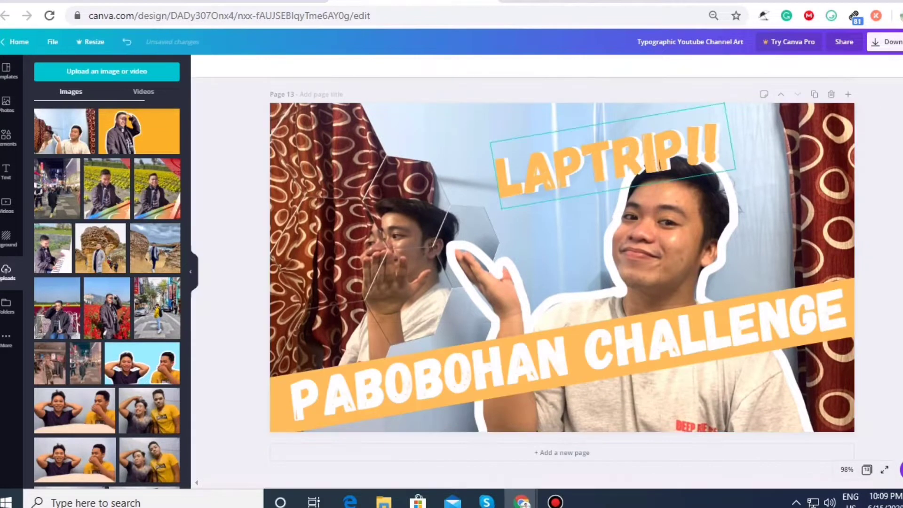
Step: Delete the orange and white LAPTRIP!! texts and the PABOBOHAN CHALLENGE text from page 13
left_click_drag(606, 164, 414, 165)
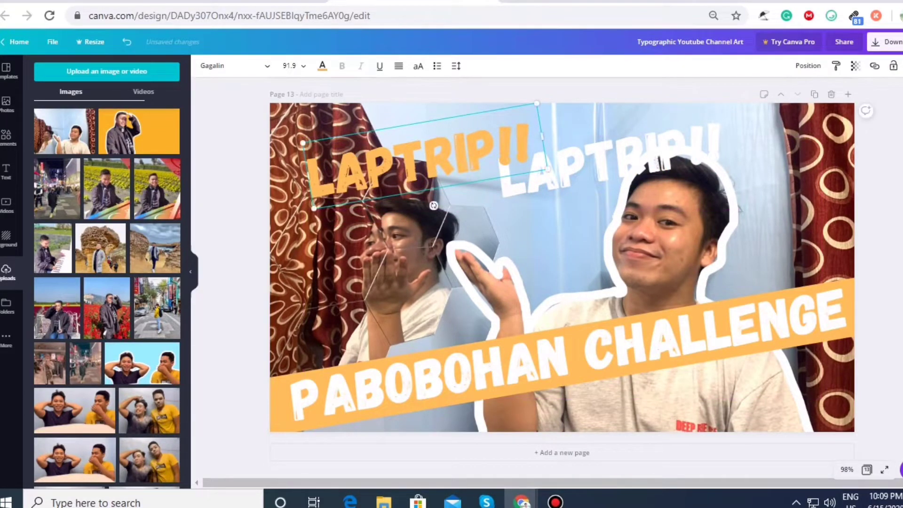
key("Delete")
left_click_drag(607, 162, 416, 178)
left_click(421, 174)
key("Delete")
left_click(435, 240)
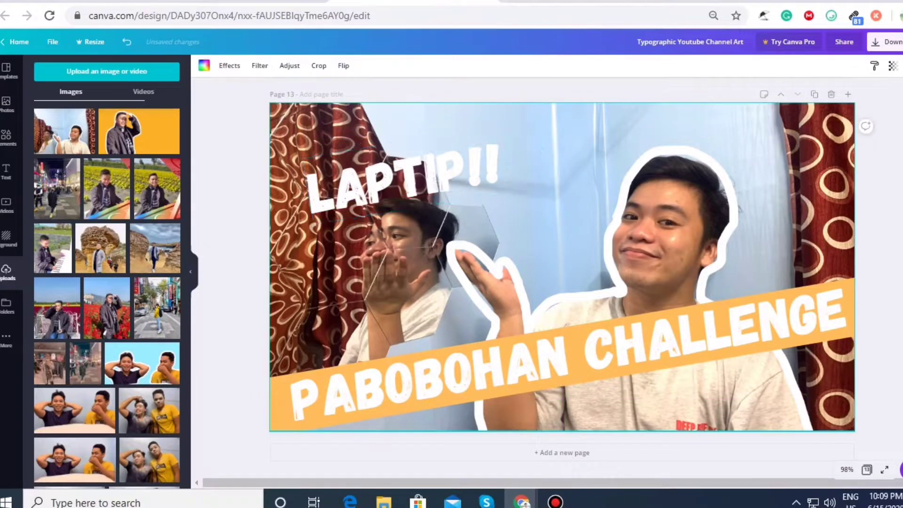
left_click(419, 179)
key("Delete")
left_click_drag(569, 353, 511, 167)
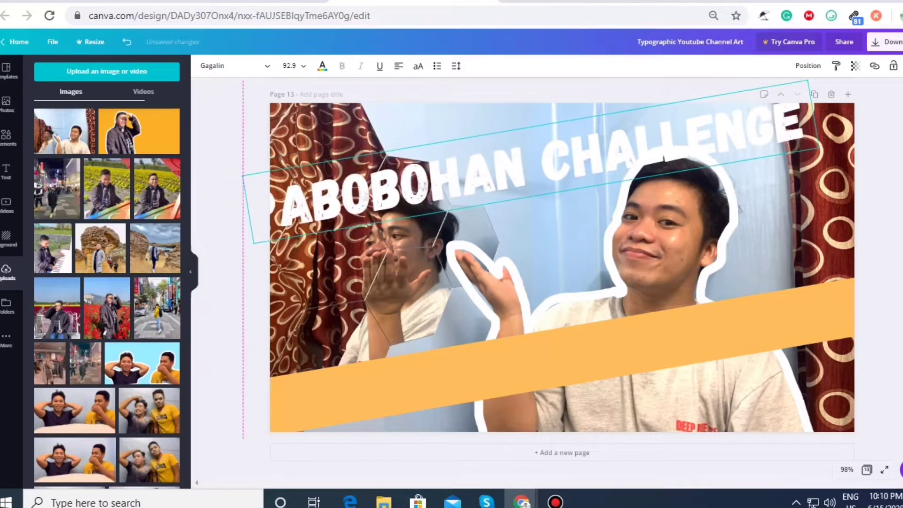
key("Delete")
Step: Move the slanted orange band to the upper part of page 13 and shrink it
left_click(567, 379)
left_click_drag(569, 402, 502, 222)
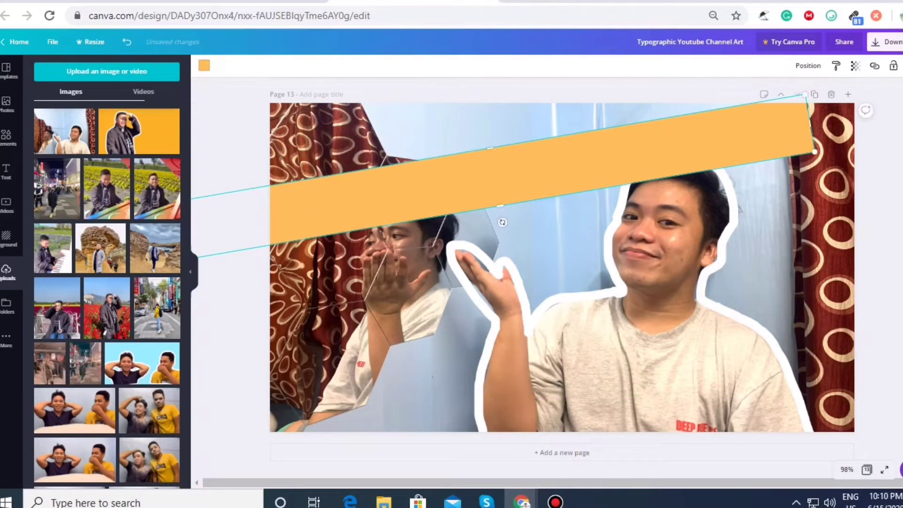
left_click_drag(814, 151, 656, 186)
Step: Enlarge the background photo of page 13 within its crop and reposition it around the man and his reflection
double_click(656, 185)
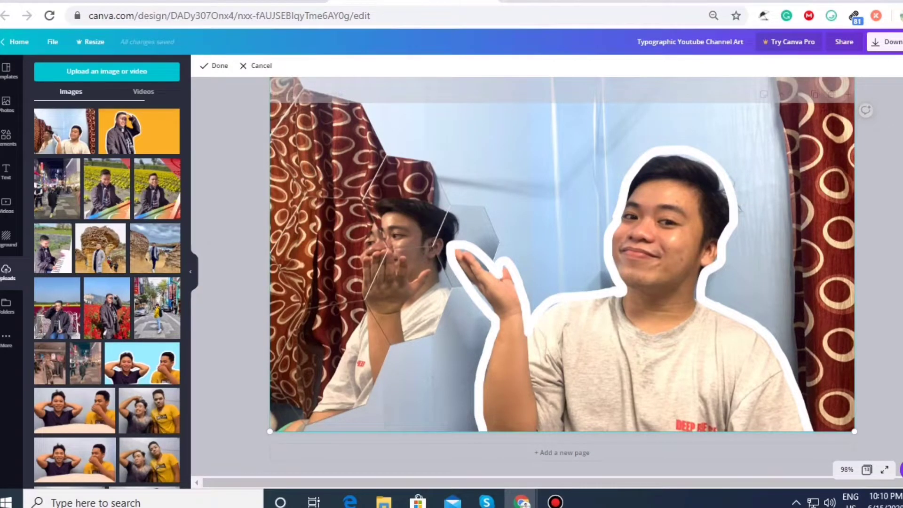
left_click_drag(270, 431, 197, 485)
left_click_drag(380, 424, 423, 370)
left_click(226, 357)
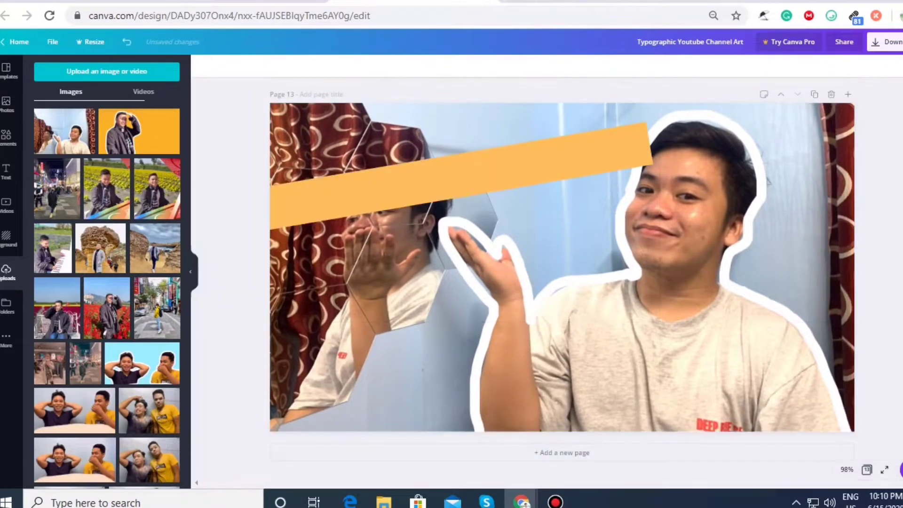
Step: Delete the slanted orange band from page 13
left_click(461, 176)
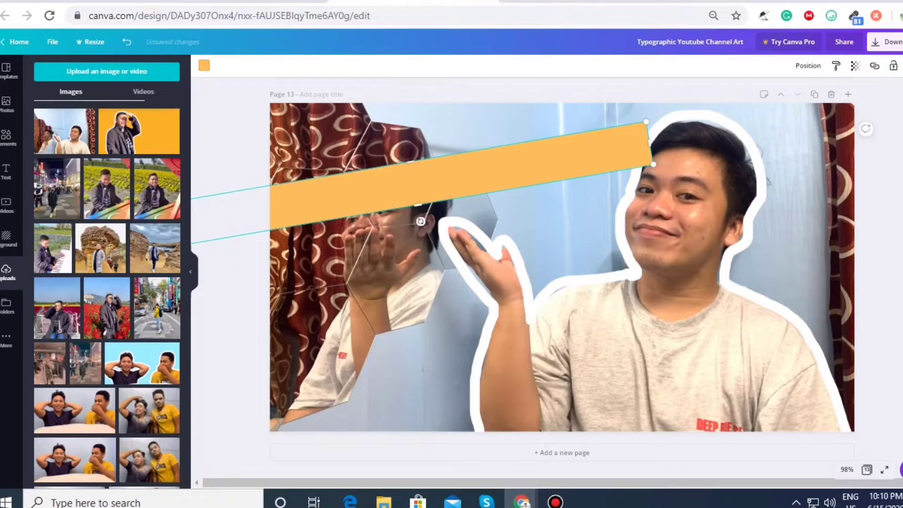
left_click_drag(419, 221, 365, 191)
left_click_drag(364, 155, 514, 382)
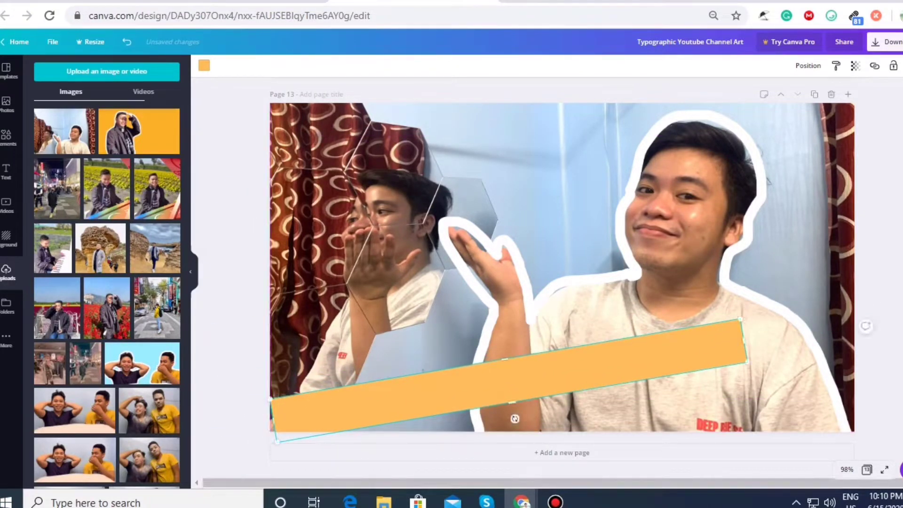
key("Delete")
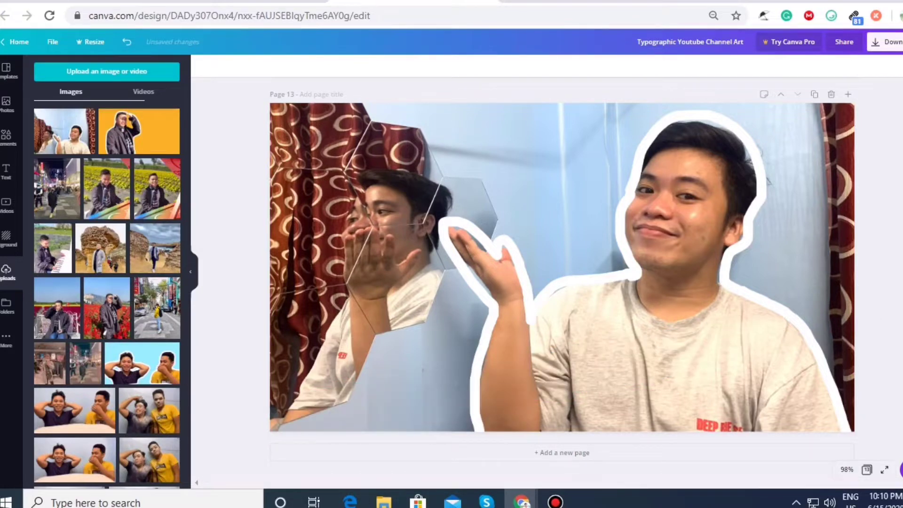
Step: Open the Google home page in a new browser tab
key("ctrl+t")
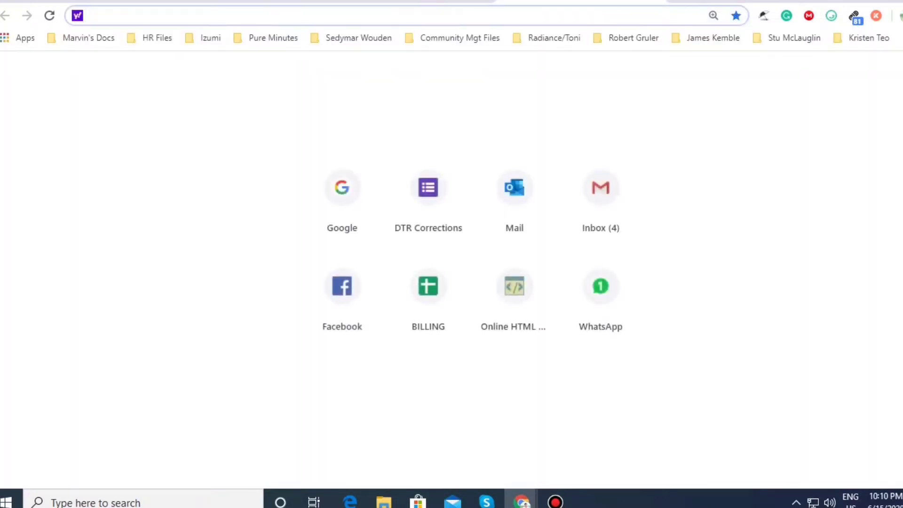
type("googl")
key("Return")
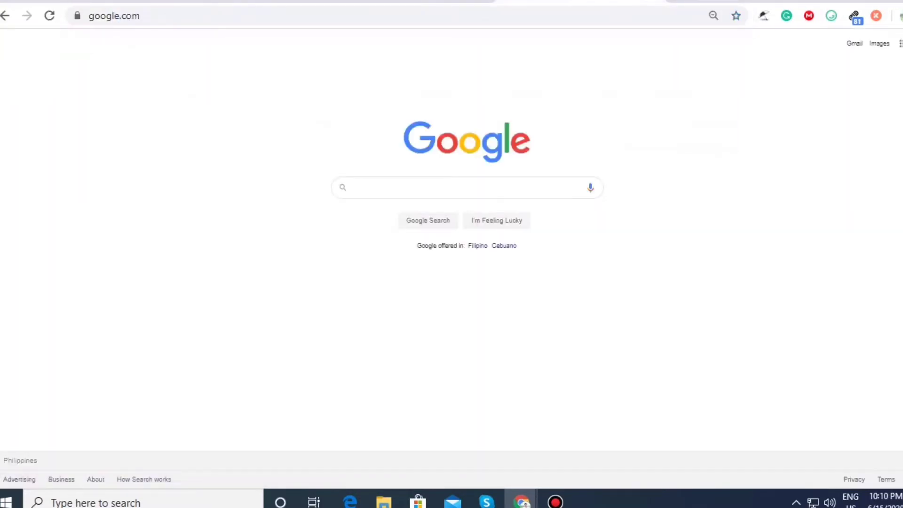
Step: Search Google for "canva logo", switch to the image results and open the first image
key("Escape")
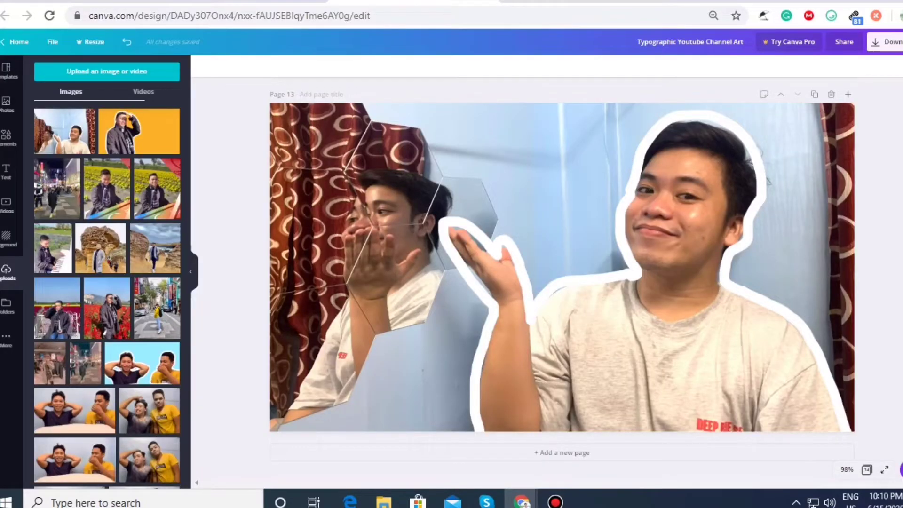
left_click(562, 267)
left_click(865, 112)
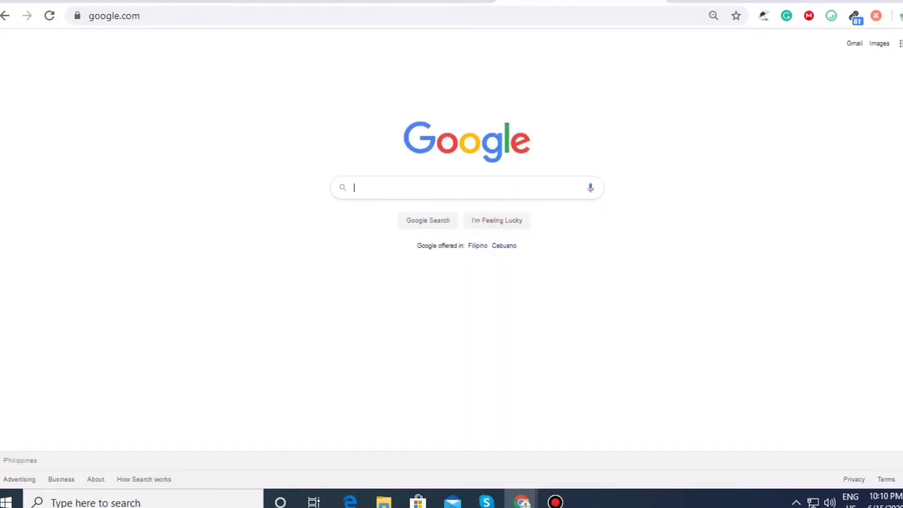
type("canva log")
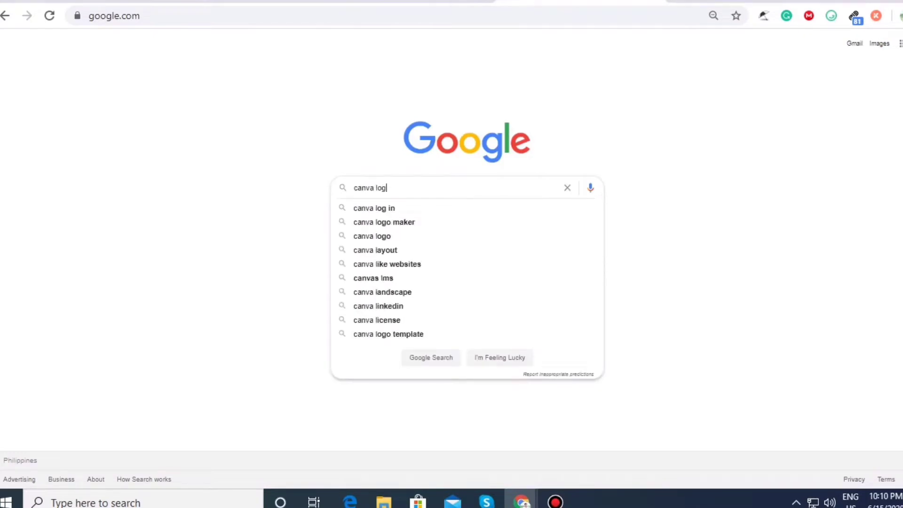
type("o")
key("Return")
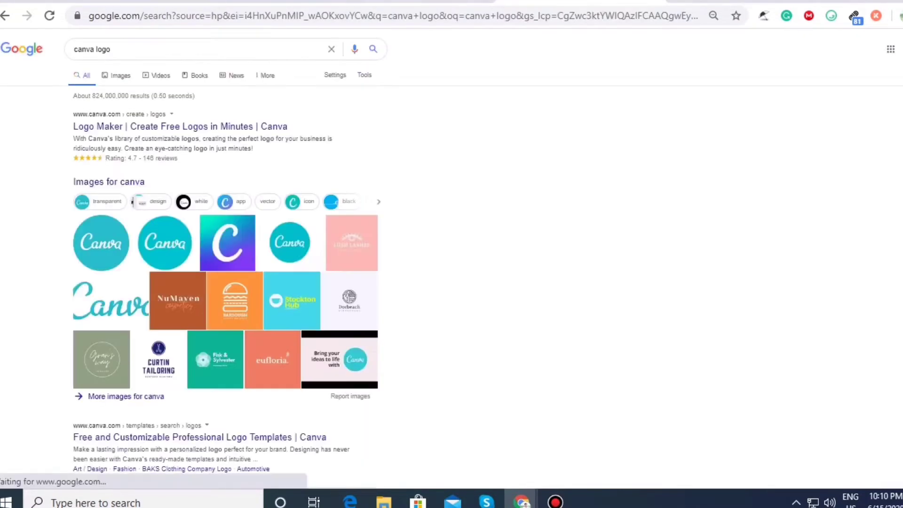
left_click(117, 76)
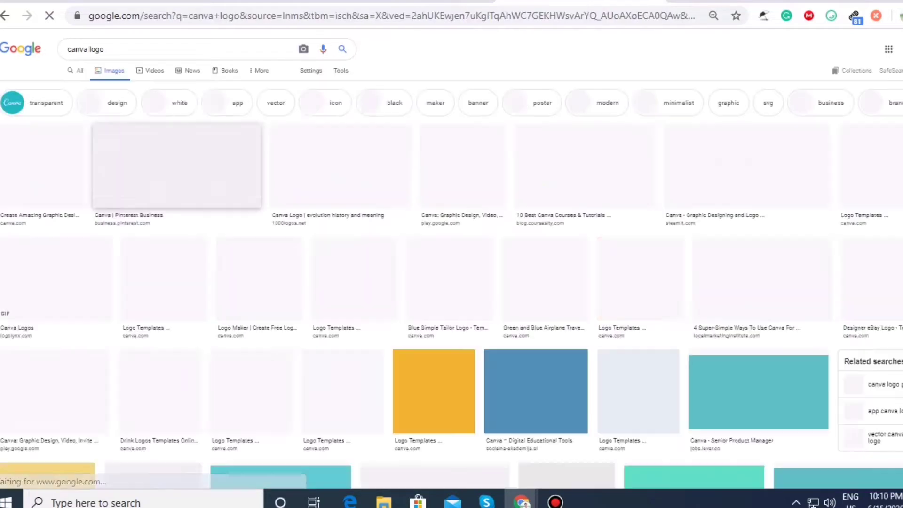
left_click(41, 165)
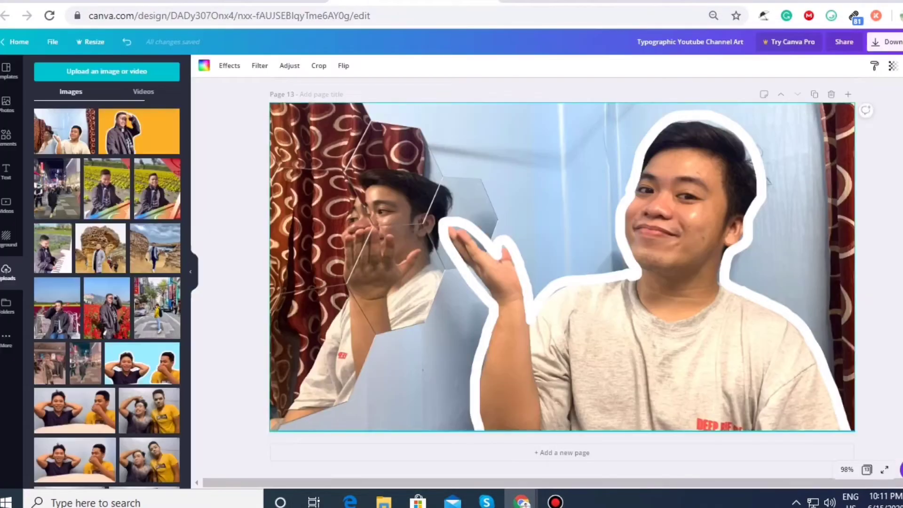
Step: Paste the Canva logo onto page 13 above the raised hand and shift the background photo within its crop
key("ctrl+v")
left_click_drag(563, 267, 480, 166)
double_click(562, 267)
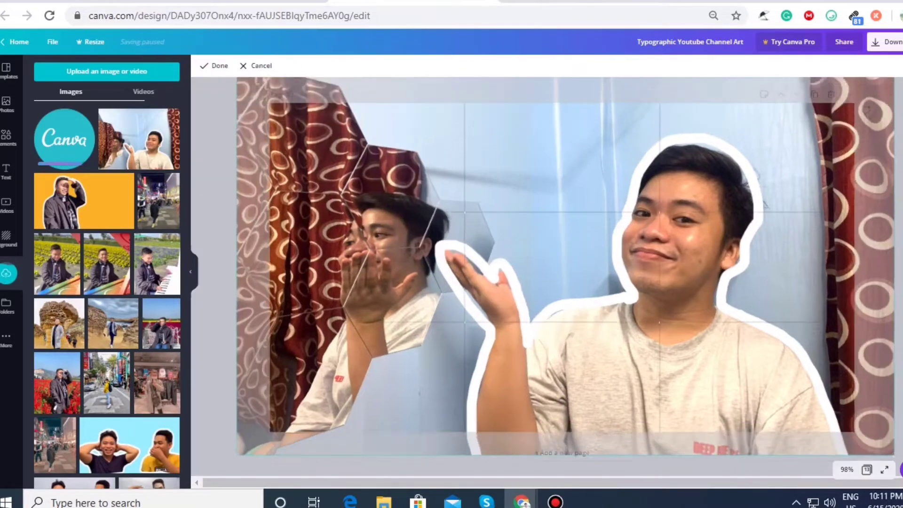
left_click_drag(560, 268, 573, 267)
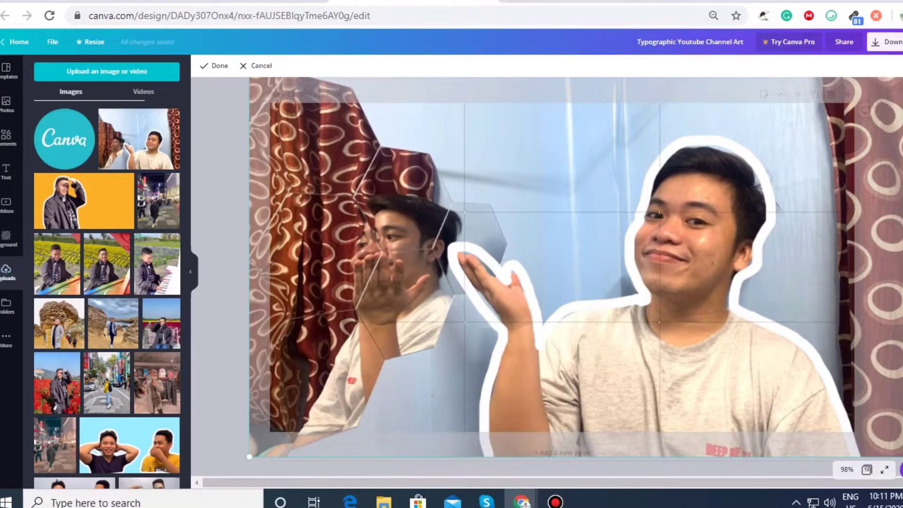
left_click(221, 212)
Step: Place the Canva logo above the raised palm and resize it to about 298 by 298
left_click_drag(480, 166, 516, 182)
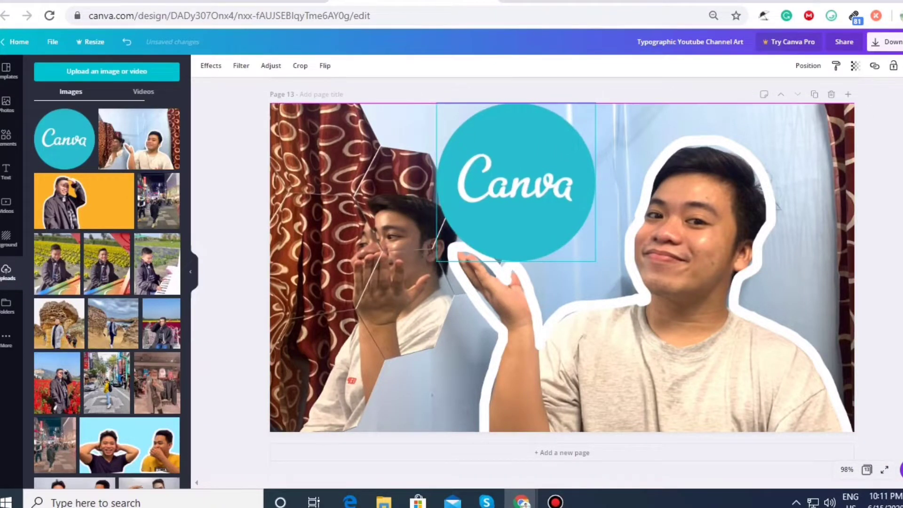
left_click_drag(595, 261, 560, 227)
left_click_drag(508, 176, 525, 199)
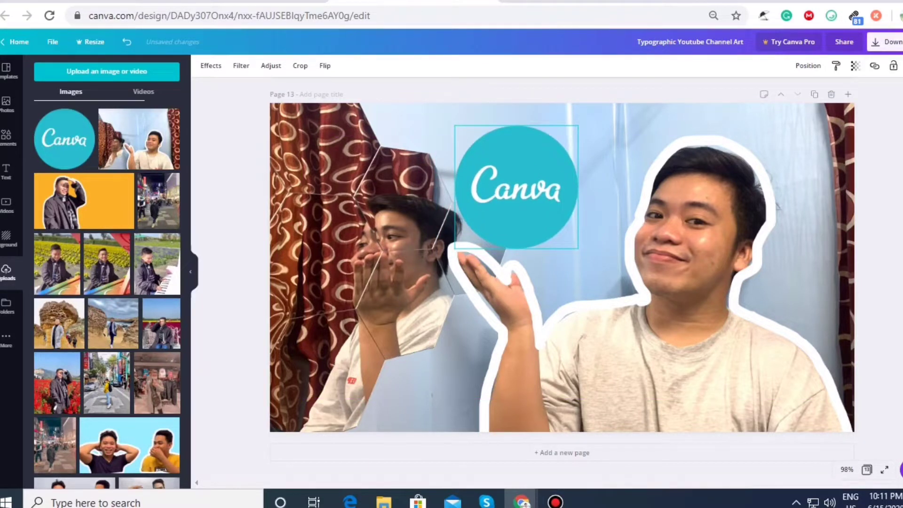
left_click_drag(455, 126, 441, 112)
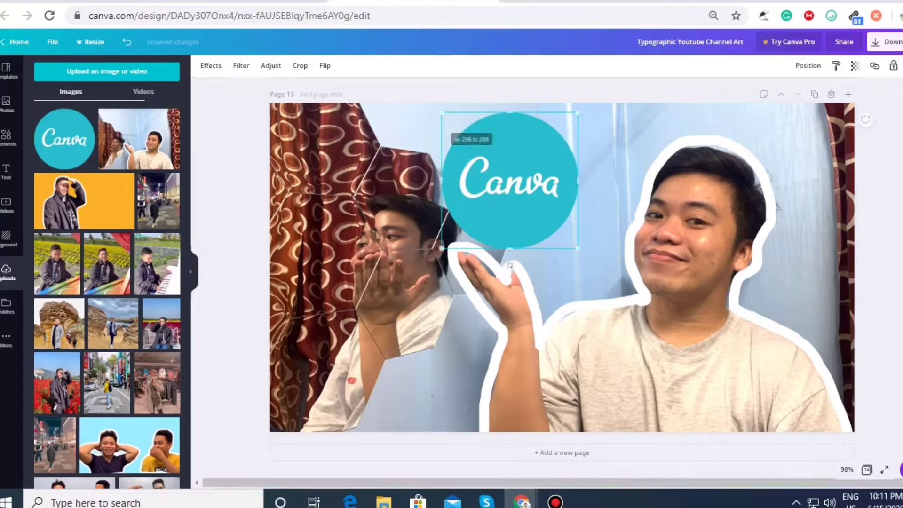
key("Escape")
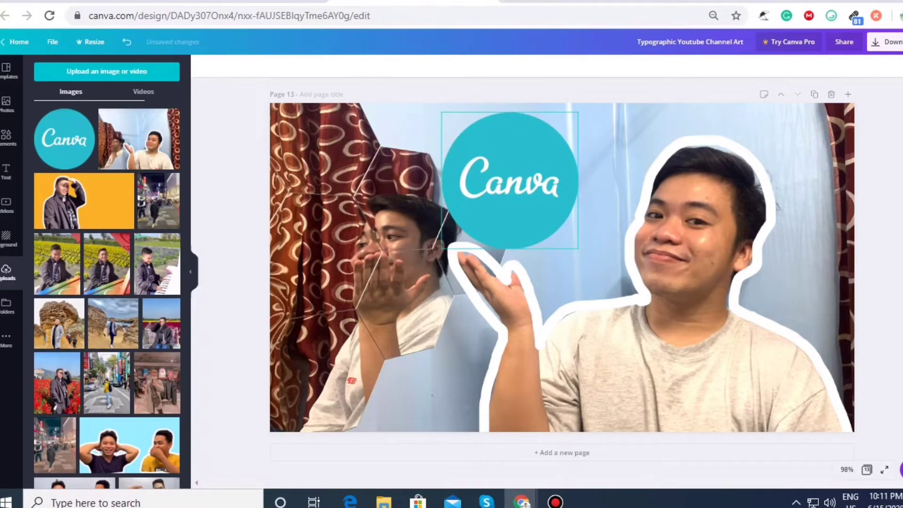
Step: Try to enlarge the background photo of page 13 within its crop
double_click(562, 305)
left_click_drag(214, 472, 162, 489)
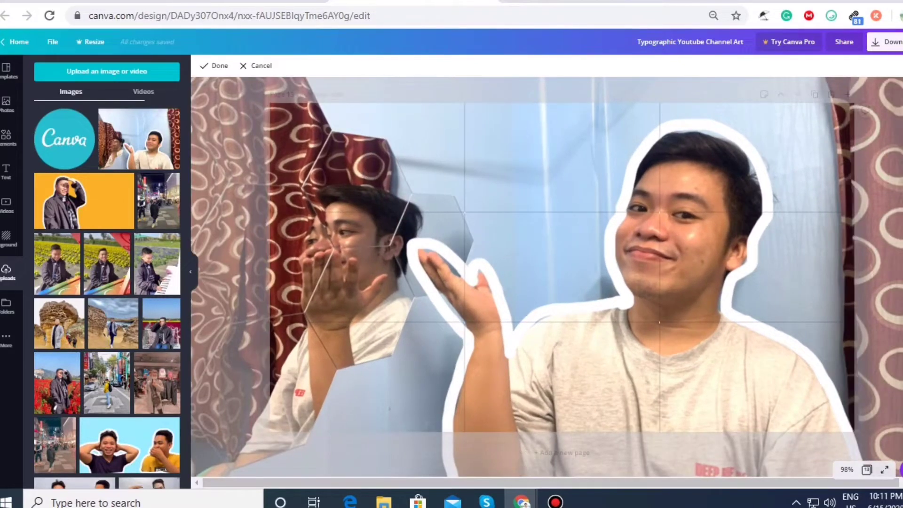
Step: Add another Canva logo to page 13, shrink it slightly and place it just above the raised palm
left_click(65, 139)
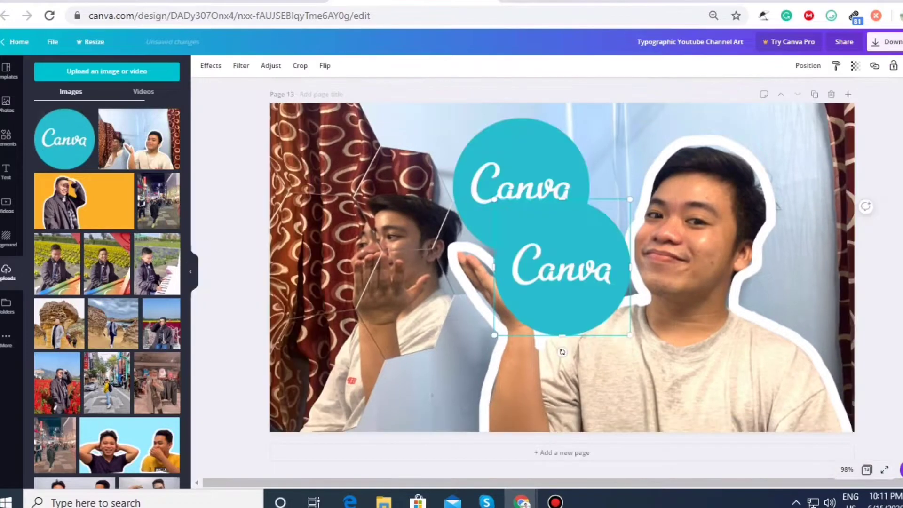
left_click_drag(562, 283, 508, 192)
left_click_drag(576, 244, 568, 237)
left_click_drag(513, 185, 518, 199)
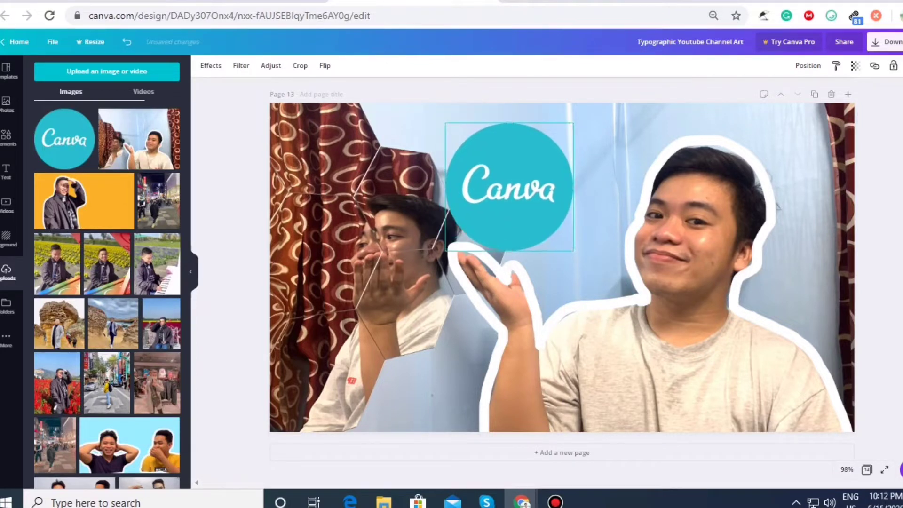
key("Escape")
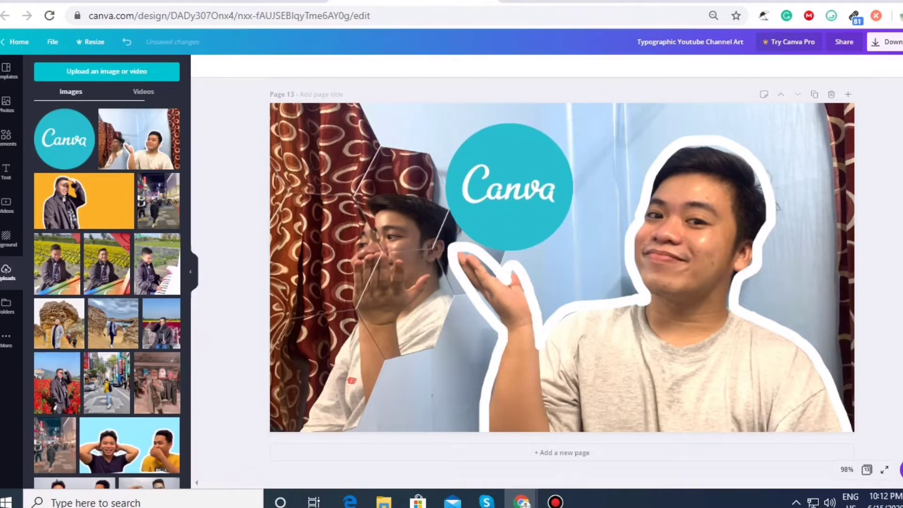
Step: Try a copy of page 12's slanted orange band on page 13 and delete it
scroll(582, 255, "up", 5)
left_click(582, 255)
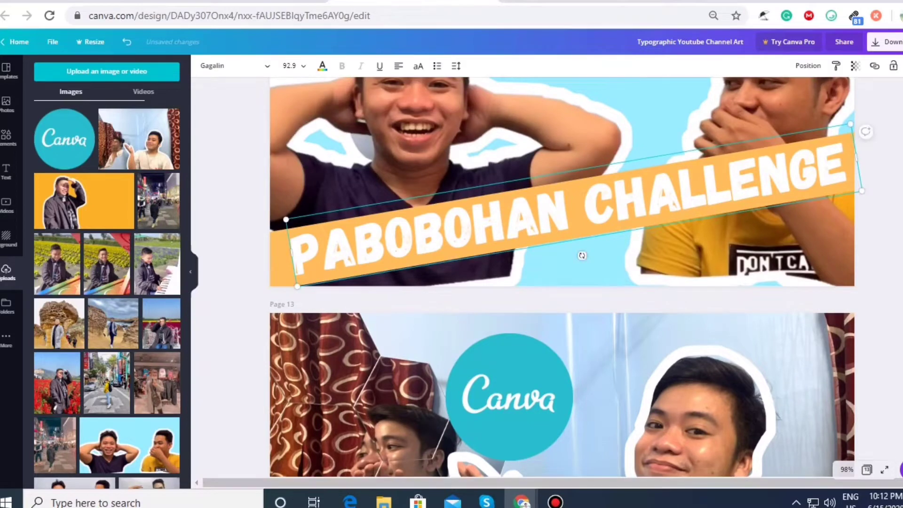
left_click(281, 261)
key("ctrl+c")
scroll(570, 257, "down", 4)
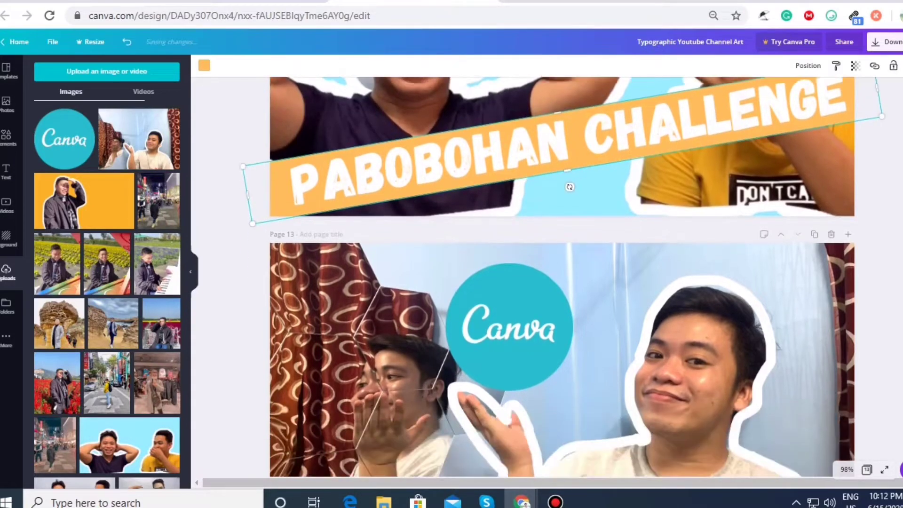
key("ctrl+v")
mouse_move(569, 403)
left_mouse_down()
mouse_move(588, 422)
mouse_move(552, 427)
mouse_move(594, 390)
mouse_move(562, 399)
mouse_move(573, 421)
mouse_move(566, 401)
left_mouse_up()
left_click_drag(572, 451, 572, 455)
left_click_drag(564, 414, 552, 366)
key("Delete")
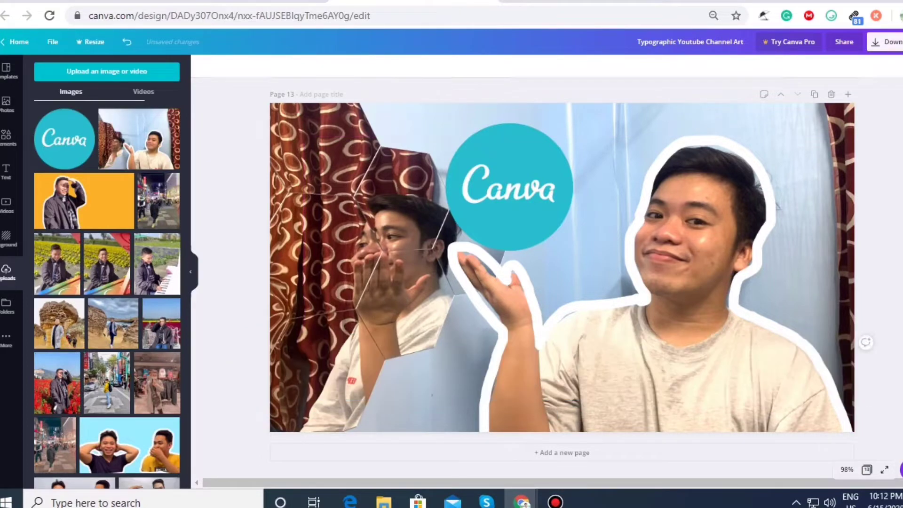
Step: Copy the tilted LAPTRIP!! text from page 12 and paste it onto page 13
scroll(562, 276, "up", 6)
left_click(652, 150)
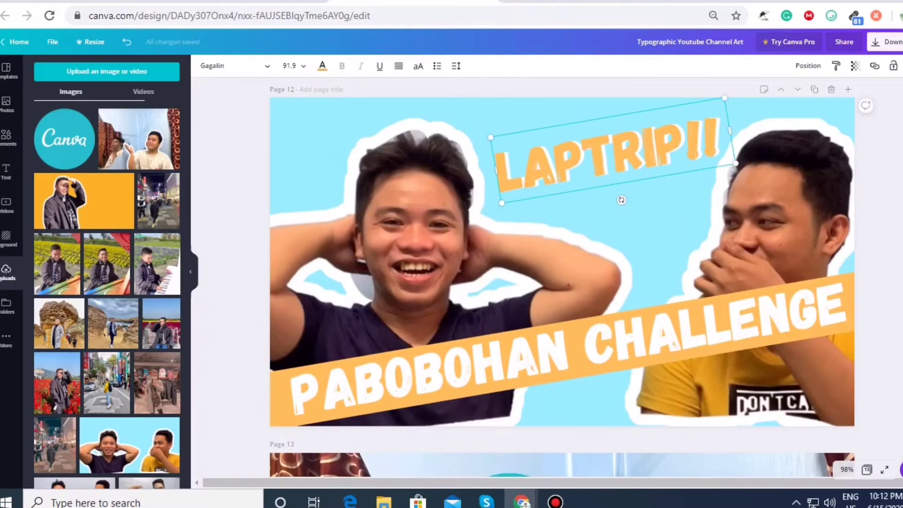
key("ctrl+c")
scroll(562, 276, "down", 5)
key("ctrl+v")
scroll(562, 277, "down", 2)
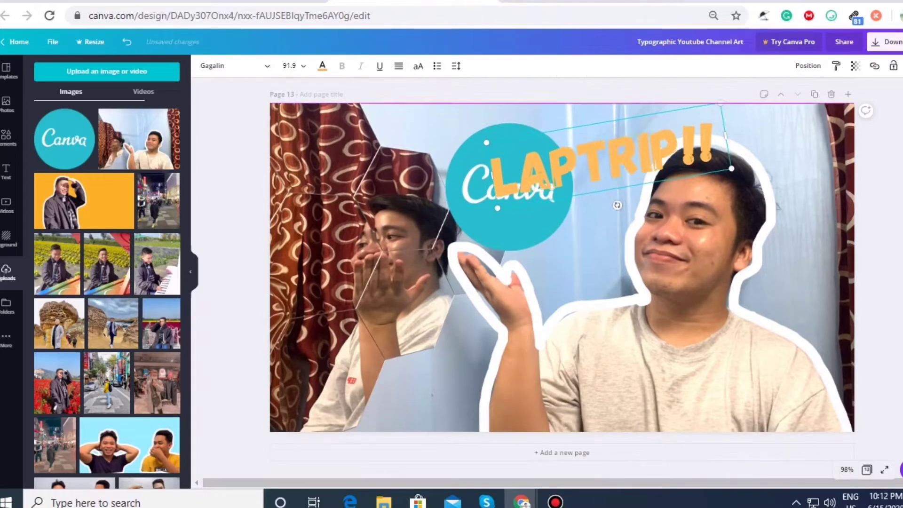
Step: Move the LAPTRIP!! text to the lower-left part of page 13 and enlarge it to font size 132
left_click_drag(607, 155, 412, 359)
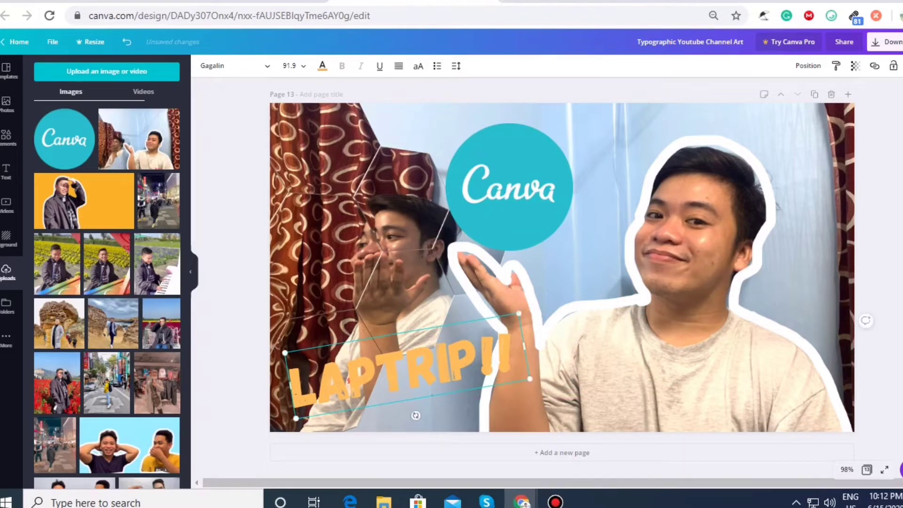
left_click_drag(530, 378, 633, 373)
left_click_drag(433, 360, 431, 363)
Step: Replace the LAPTRIP!! text with HOW DO I MAKE
triple_click(431, 363)
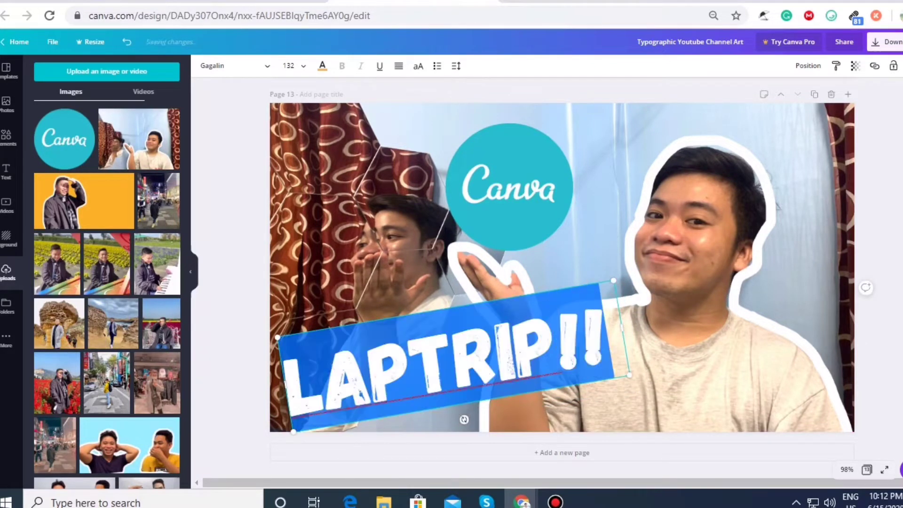
type("HOW DO I")
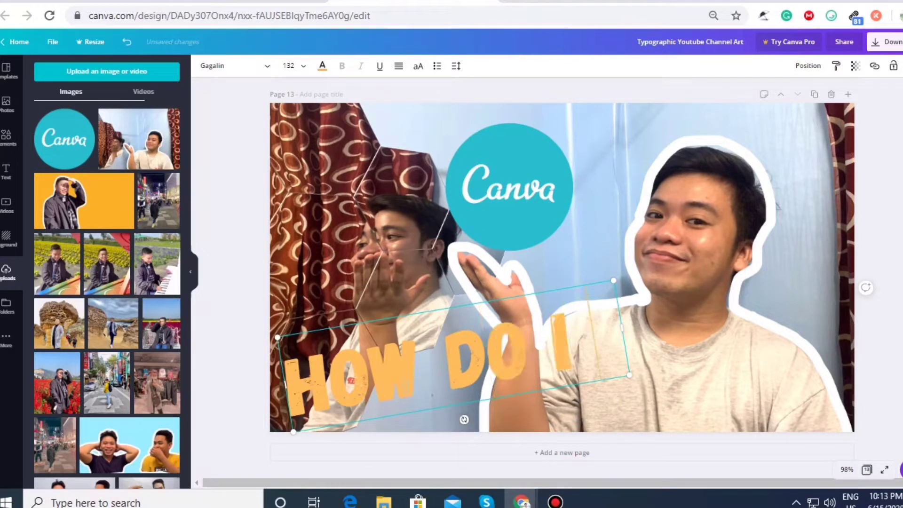
type("MAKLE")
key("BackSpace")
type("E")
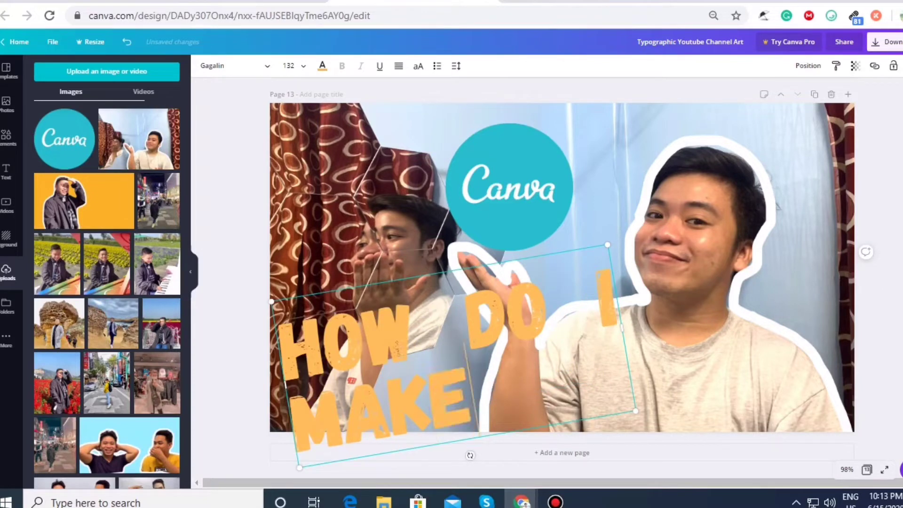
Step: Replace the whole text with USING CANVA and widen its box so it fits on one line
key("ctrl+a")
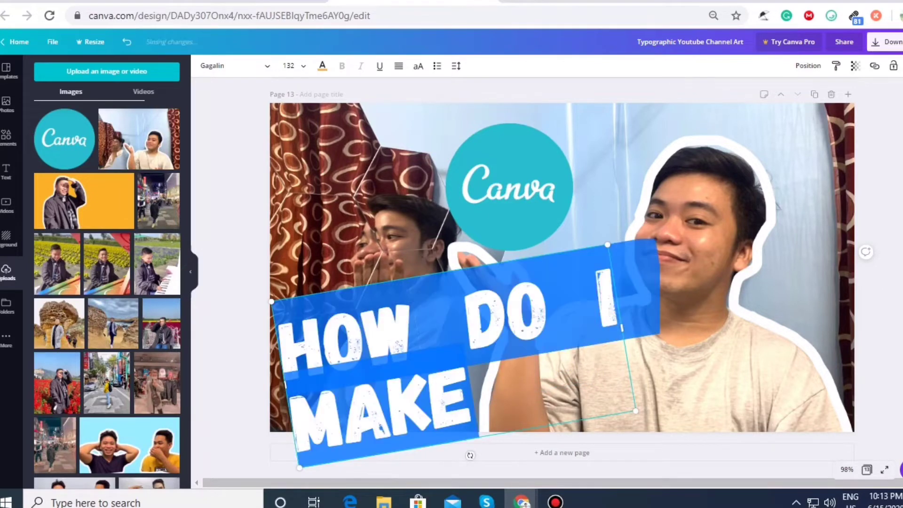
type("USING")
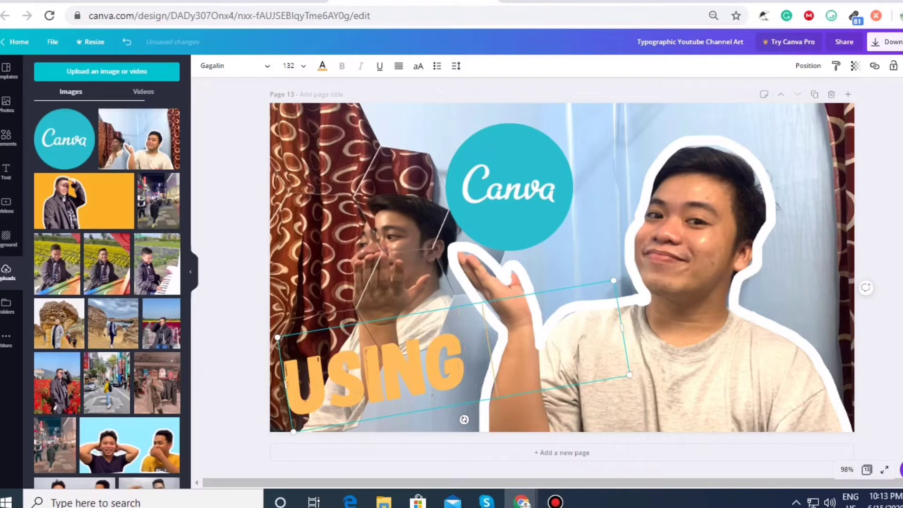
type(" CANVA")
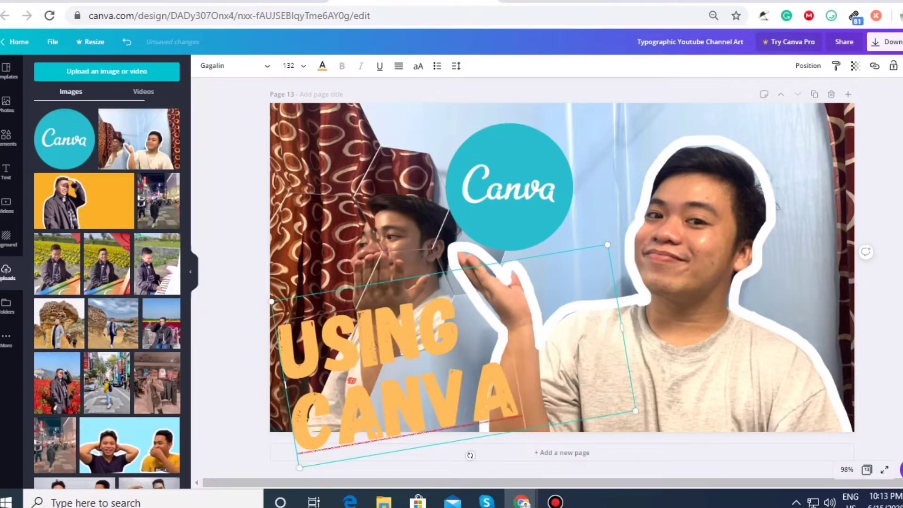
left_click_drag(673, 320, 723, 311)
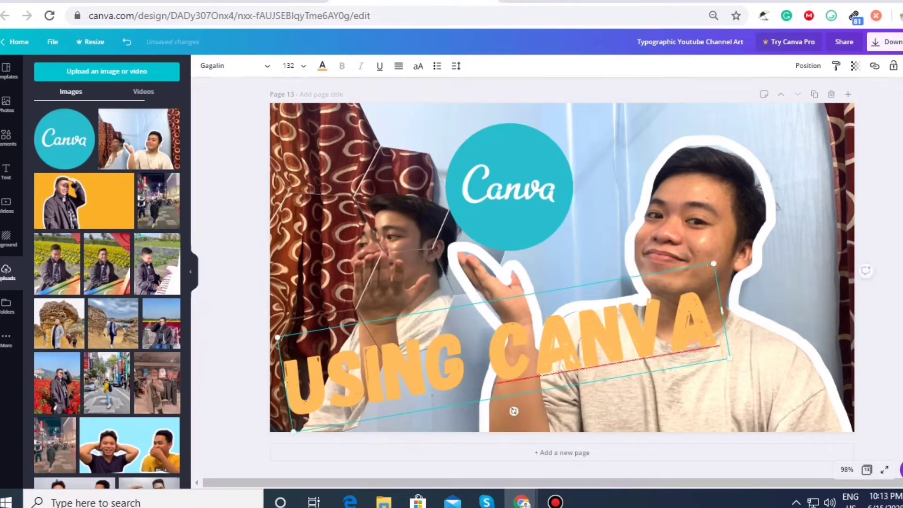
Step: Shrink the USING CANVA text to font size 105 and reduce its tilt
left_click_drag(729, 357, 635, 354)
mouse_move(465, 400)
left_mouse_down()
mouse_move(480, 417)
mouse_move(494, 403)
mouse_move(461, 401)
left_mouse_up()
left_click(653, 385)
left_click(607, 348)
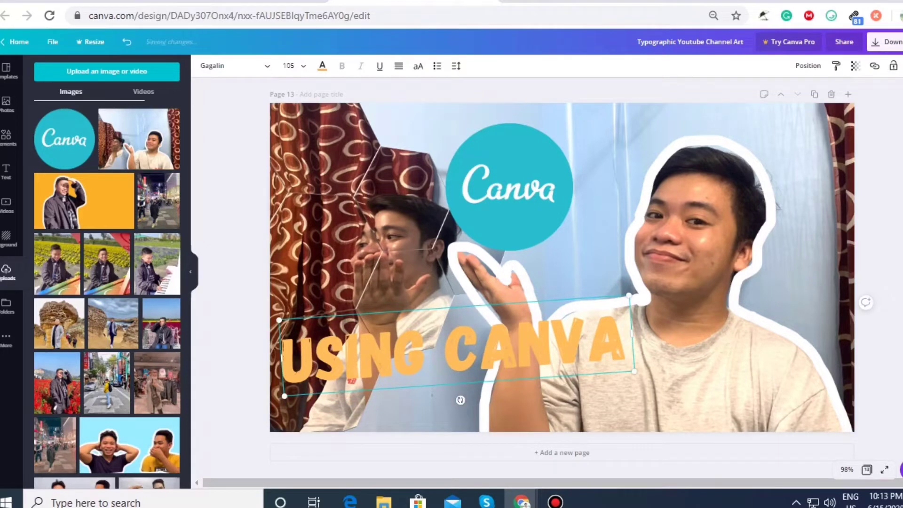
Step: Color the USING CANVA text white and move it up over the man's reflection
left_click(322, 66)
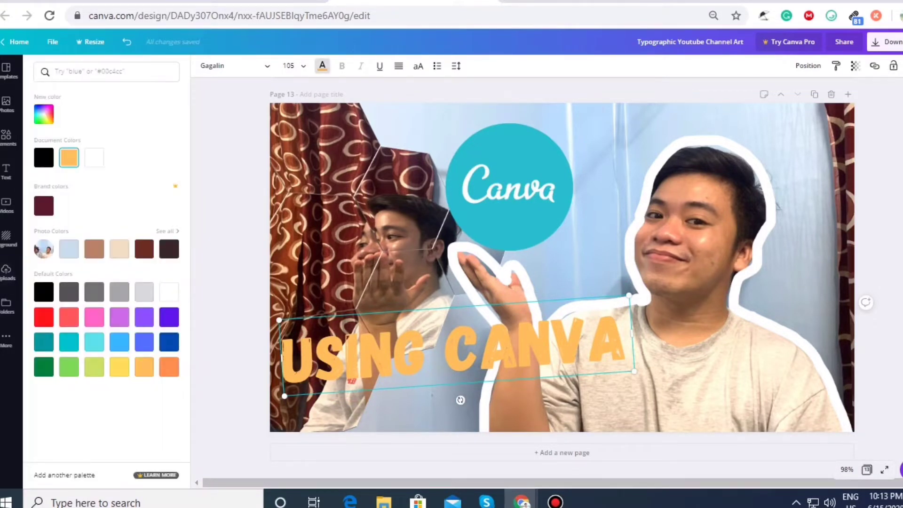
left_click(170, 292)
left_click(357, 354)
left_click_drag(456, 357, 443, 240)
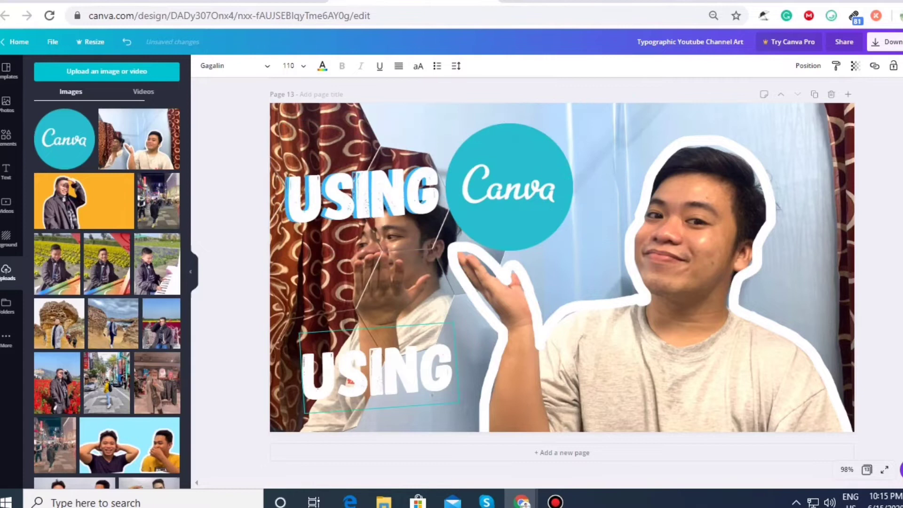
Step: Adjust the placement of the lower USING text and shift the background photo to the right within its crop
left_click_drag(432, 395, 415, 414)
mouse_move(439, 382)
left_mouse_down()
mouse_move(480, 398)
mouse_move(450, 382)
left_mouse_up()
double_click(606, 326)
mouse_move(607, 327)
left_mouse_down()
mouse_move(628, 365)
mouse_move(606, 323)
left_mouse_up()
left_click(230, 282)
double_click(606, 348)
left_click(231, 282)
Step: Shrink the Canva logo and reposition it above the raised palm
left_click_drag(510, 198, 542, 220)
left_click_drag(606, 145, 579, 172)
left_click_drag(529, 221, 533, 207)
Step: Slightly enlarge the blue-edged USING text and place it beside the Canva logo
mouse_move(366, 196)
left_mouse_down()
mouse_move(377, 218)
mouse_move(370, 206)
left_mouse_up()
left_click_drag(447, 169, 463, 161)
left_click(377, 219)
left_click_drag(380, 216, 382, 216)
Step: Replace the lower plain white USING text with HOW I DO MY YOUTUBE
left_click(367, 391)
double_click(367, 392)
type("HOW I USE")
key("BackSpace")
key("BackSpace")
key("BackSpace")
type("DO MY THU")
key("BackSpace")
key("BackSpace")
key("BackSpace")
type("YOUTUBE")
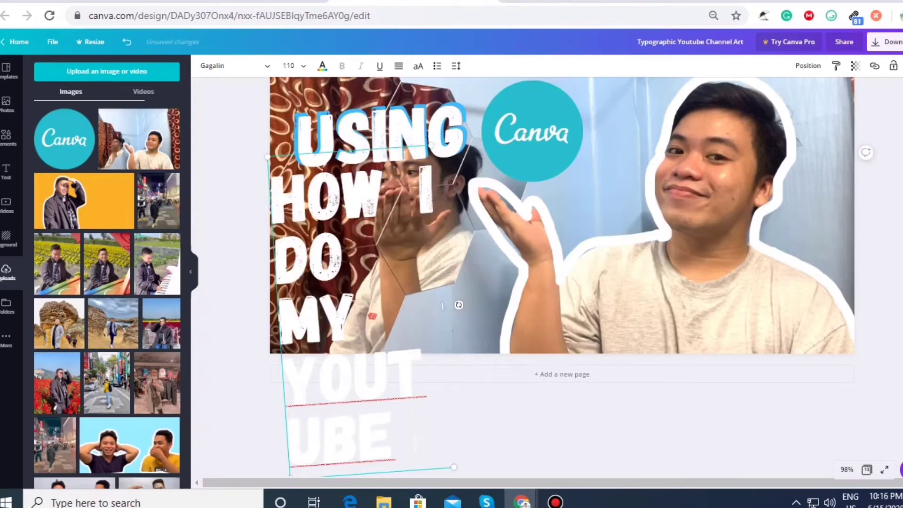
Step: Widen the HOW I DO MY YOUTUBE text box and scale the text down to fit the page width
left_click_drag(443, 306, 782, 316)
left_click_drag(789, 400, 626, 392)
left_click_drag(624, 353, 767, 339)
Step: Change YOUTUBE to THUMBNAIL in the title line and move the line to the top of page 13
double_click(653, 355)
type("THUMBNAIL")
left_click_drag(612, 378, 623, 157)
Step: Lower the Canva logo beneath the title line and enlarge the USING text to font size 128 beside it
left_click_drag(536, 180, 532, 223)
left_click(404, 216)
mouse_move(404, 217)
left_mouse_down()
mouse_move(404, 230)
mouse_move(409, 222)
left_mouse_up()
left_click(404, 188)
left_click_drag(464, 160, 472, 155)
left_click_drag(404, 188, 405, 197)
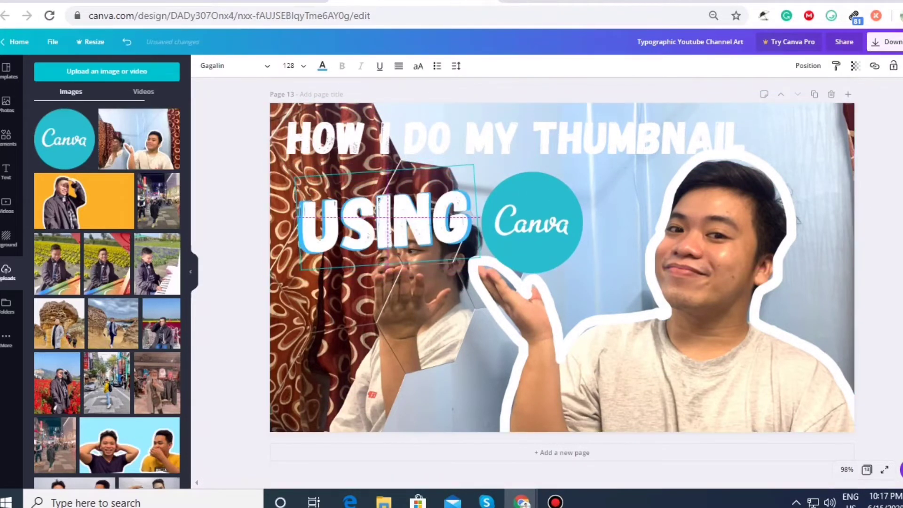
left_click_drag(473, 165, 473, 165)
left_click(517, 306)
left_click(388, 221)
left_click(517, 305)
left_click(230, 282)
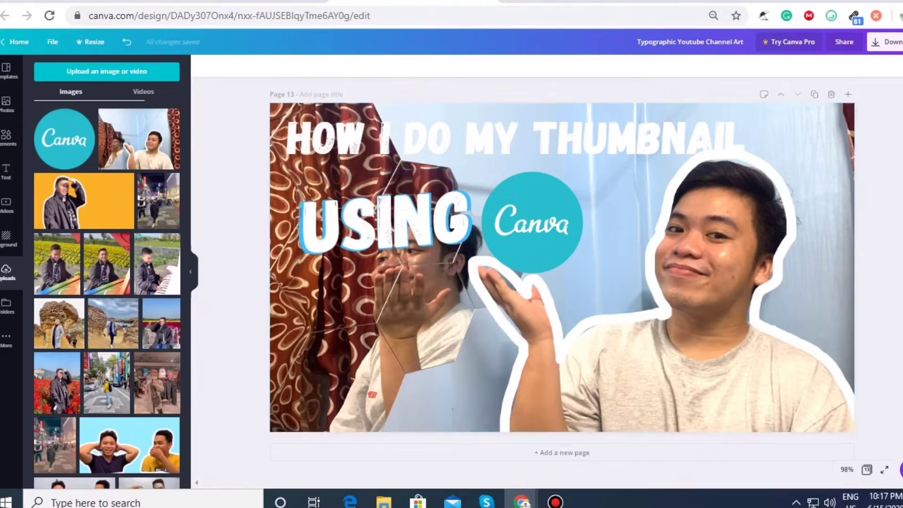
Step: Change DO to MAKE in the title line, tilt the line slightly upward and fit it on one row with a gap before THUMBNAIL
left_click_drag(513, 139, 528, 134)
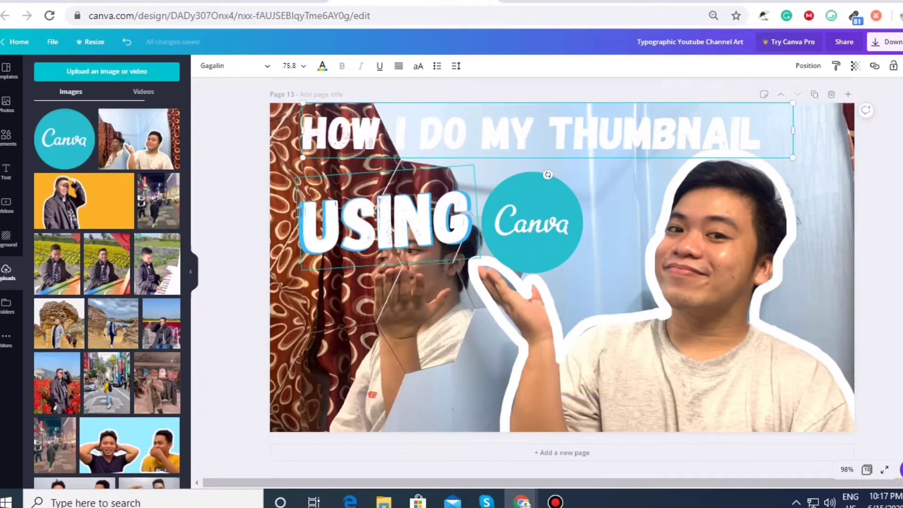
mouse_move(548, 174)
left_mouse_down()
mouse_move(555, 174)
mouse_move(548, 175)
left_mouse_up()
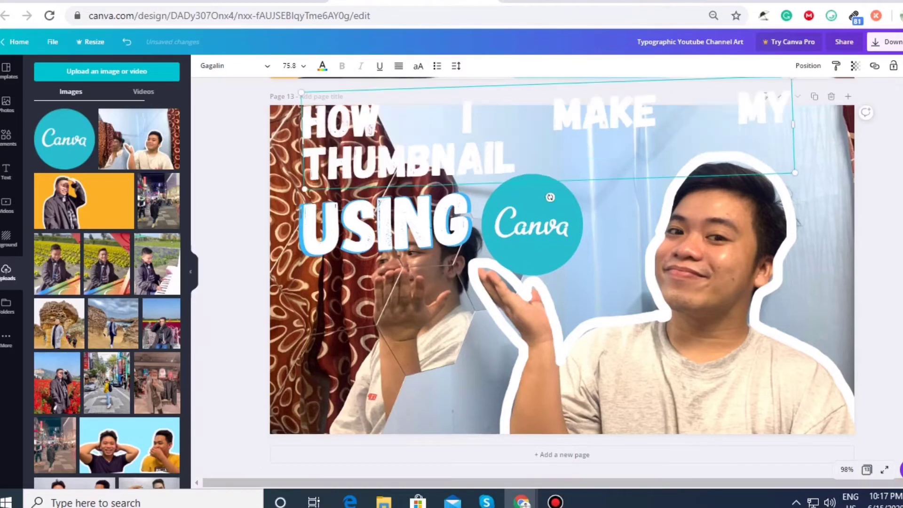
left_click_drag(793, 124, 824, 120)
left_click_drag(826, 163, 766, 155)
left_click_drag(766, 123, 816, 121)
left_click_drag(560, 170, 563, 173)
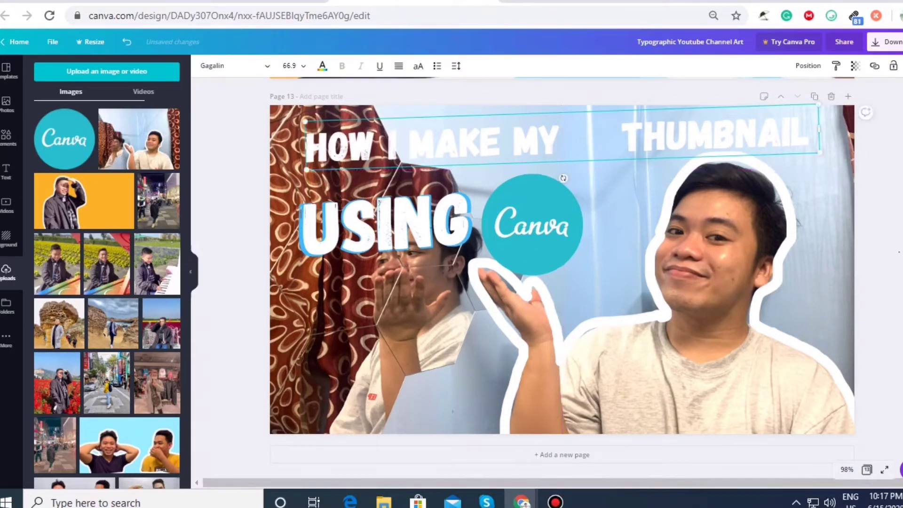
Step: Switch to the Google Images results and search for "youtube logo"
left_click(564, 2)
scroll(277, 104, "up", 2)
left_click(117, 49)
key("ctrl+a")
type("youtu")
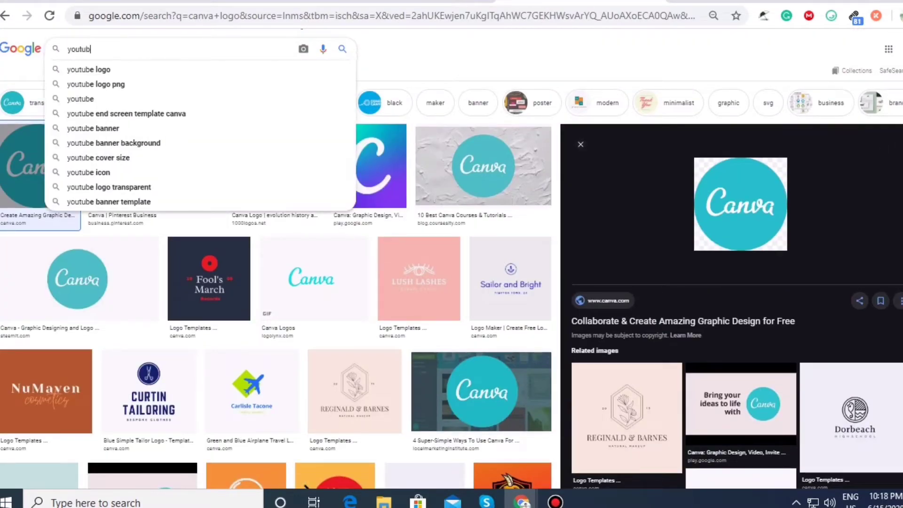
type("b")
key("Down")
key("Return")
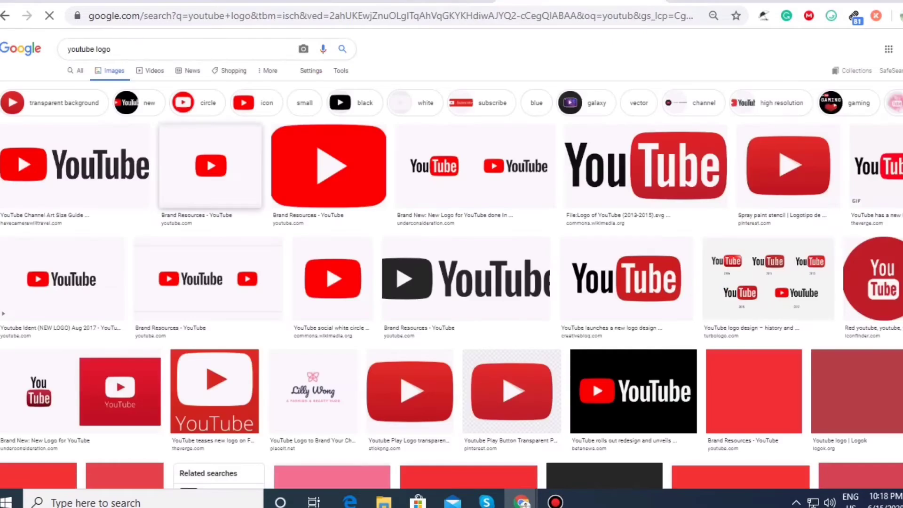
Step: Copy the black-and-red 2013-2015 YouTube logo from the Wikimedia Commons image result
left_click(75, 165)
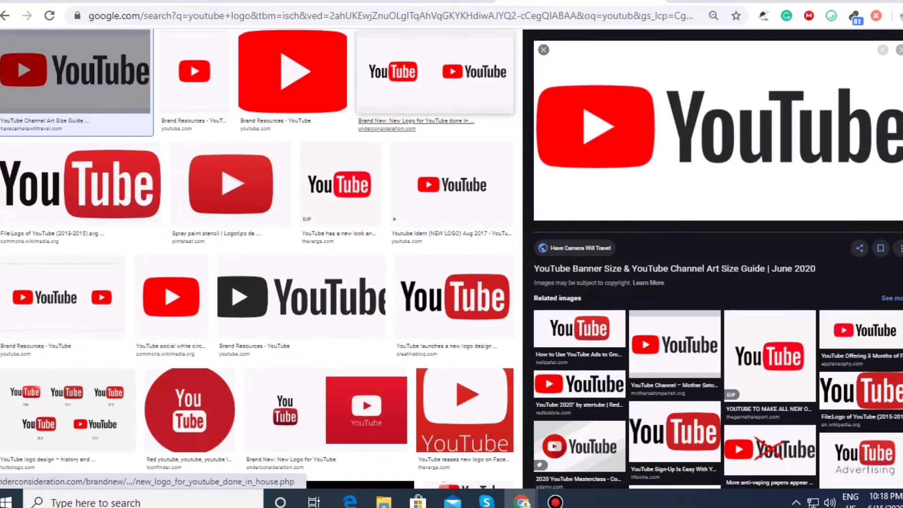
scroll(211, 198, "up", 2)
left_click(200, 174)
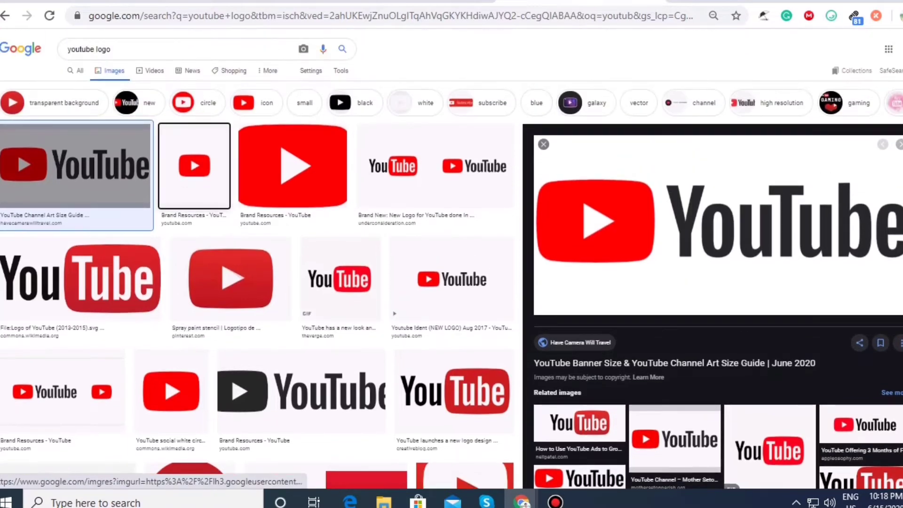
left_click(293, 71)
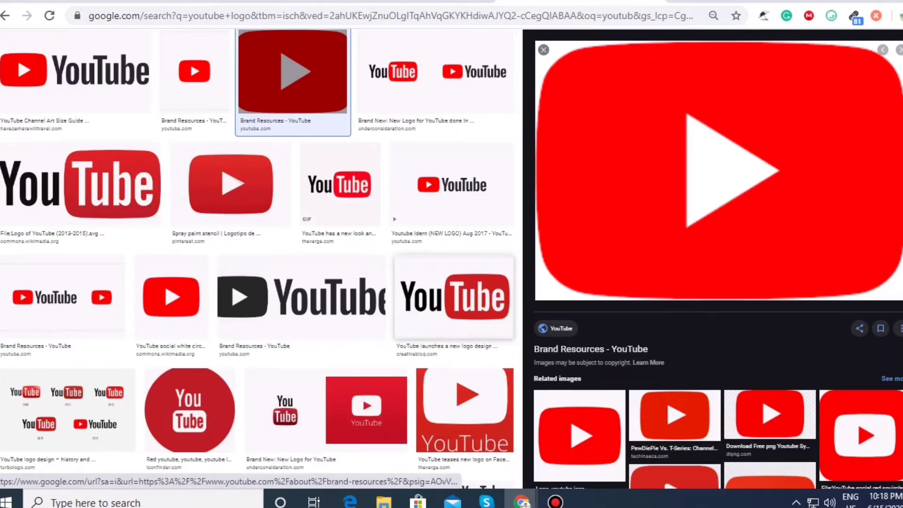
scroll(80, 189, "up", 2)
scroll(80, 179, "down", 2)
left_click(80, 183)
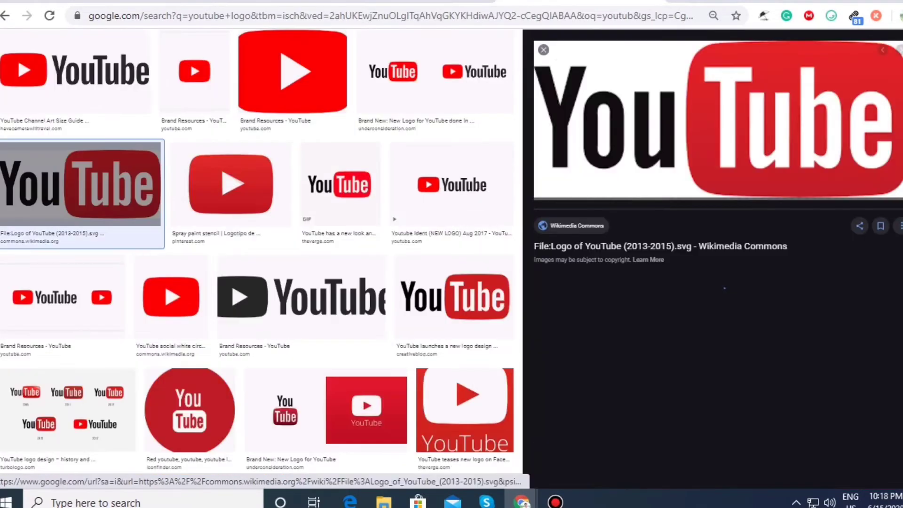
right_click(656, 140)
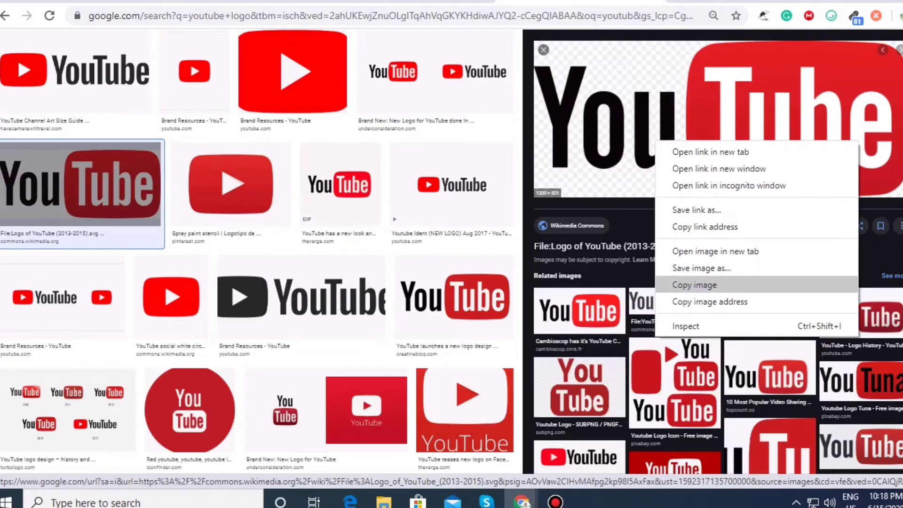
left_click(694, 285)
Step: Return to the Canva design, paste the YouTube logo onto page 13, shrink it and place it over the title line
key("ctrl+Tab")
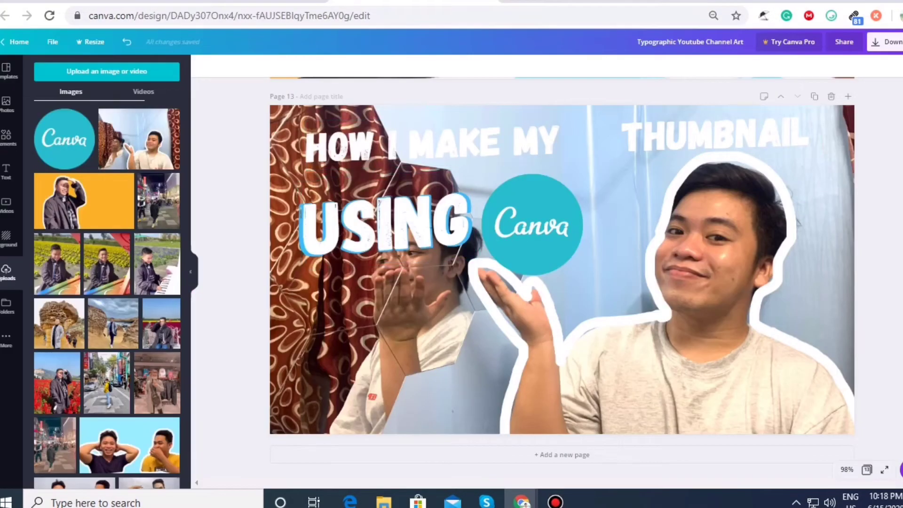
key("ctrl+v")
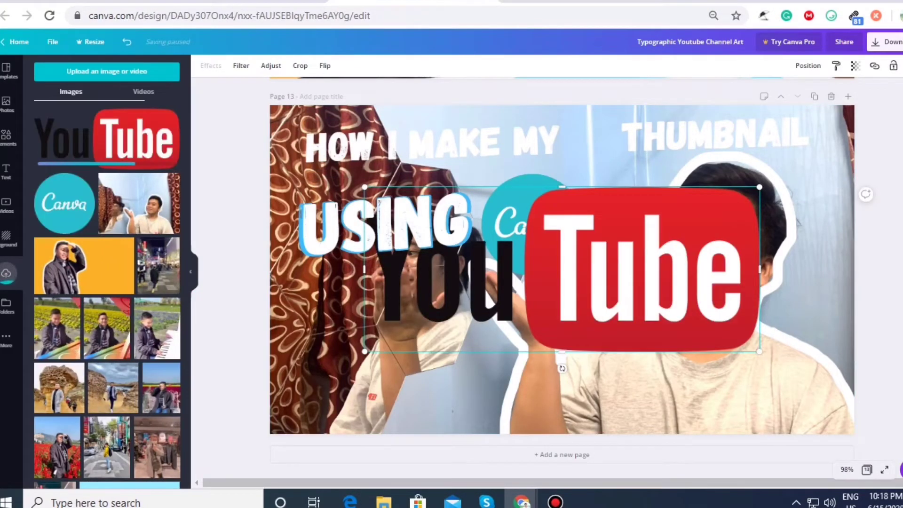
left_click_drag(760, 352, 529, 255)
left_click_drag(499, 221, 615, 143)
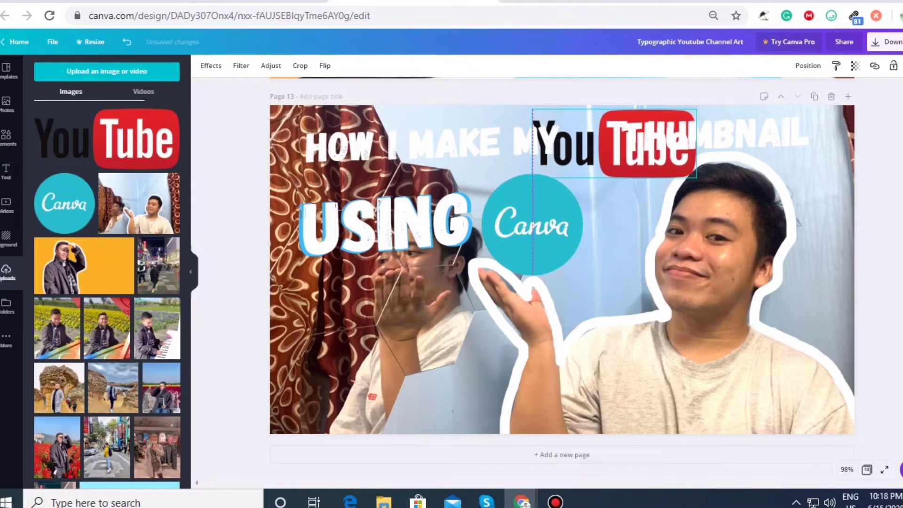
left_click_drag(615, 144, 614, 143)
Step: Raise the Canva logo slightly, then widen the gap before THUMBNAIL and extend the title box so the text stays on one row
left_click_drag(532, 226, 532, 218)
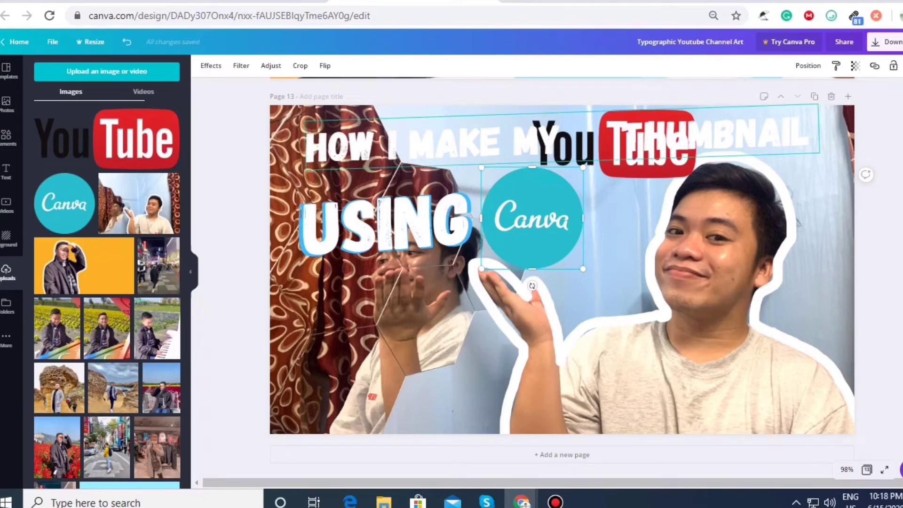
left_click(563, 137)
double_click(677, 137)
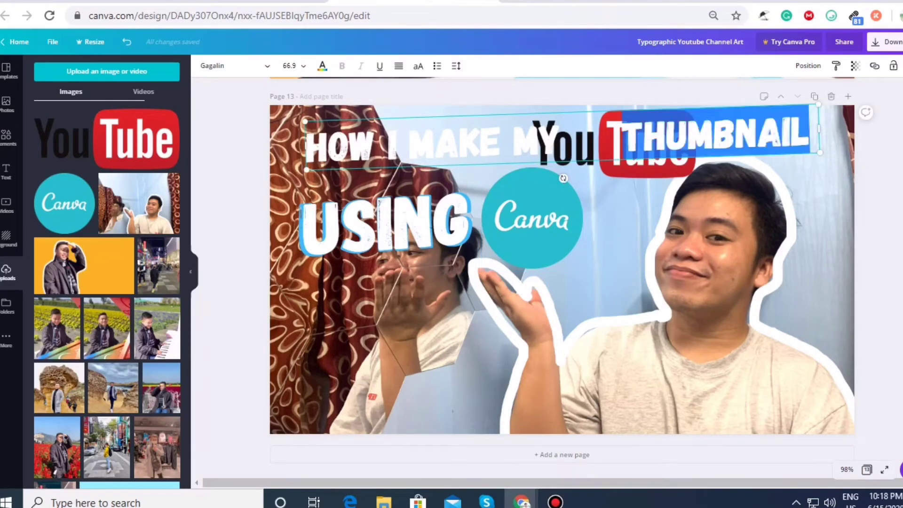
key("Left")
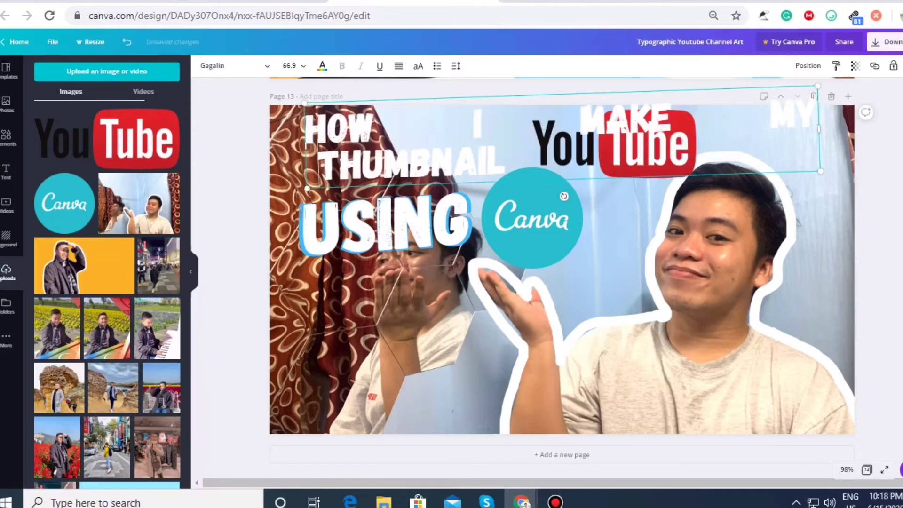
left_click_drag(306, 146, 259, 147)
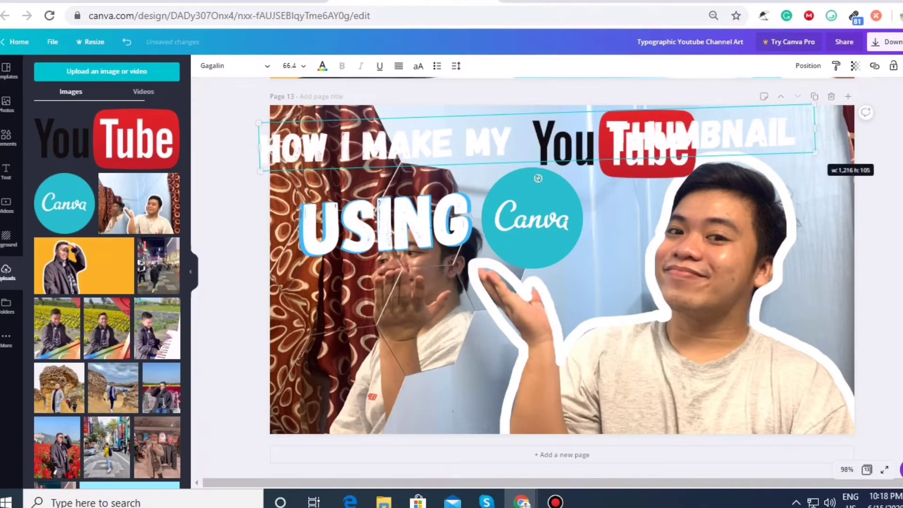
left_click_drag(766, 136, 793, 135)
Step: Shrink the YouTube logo to about 189 by 79 and fit it into the title line between MY and THUMBNAIL
left_click(670, 164)
left_click_drag(696, 178, 619, 145)
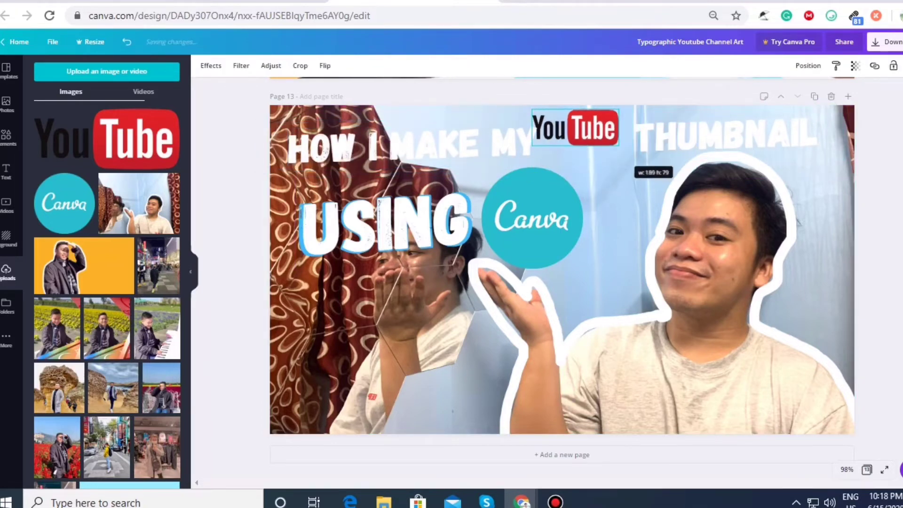
left_click_drag(724, 137, 746, 159)
left_click_drag(576, 127, 603, 142)
left_click_drag(677, 163, 669, 136)
left_click_drag(602, 143, 606, 165)
left_click_drag(606, 199, 607, 199)
left_click_drag(606, 164, 599, 138)
left_click_drag(681, 137, 682, 136)
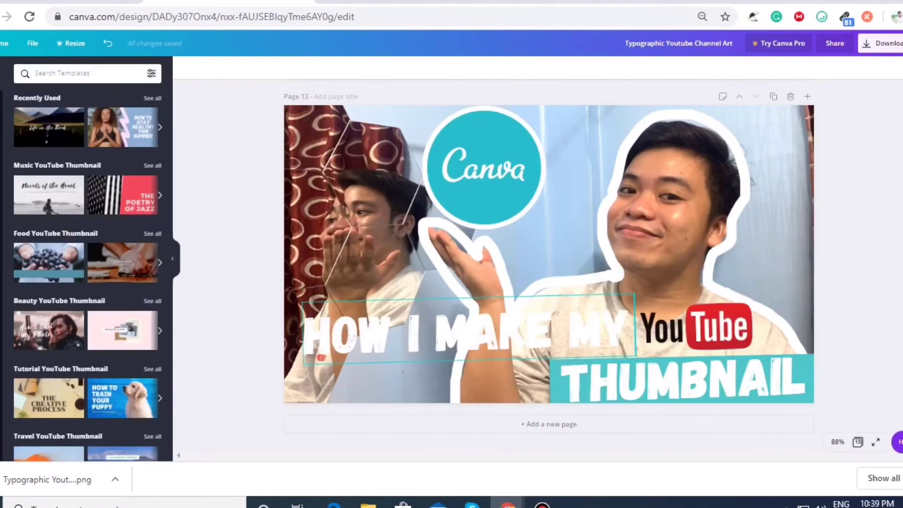
Step: Duplicate the teal bar behind THUMBNAIL and stretch the copy across the full page width over the HOW I MAKE MY YouTube line
left_click(555, 264)
scroll(555, 264, "up", 6)
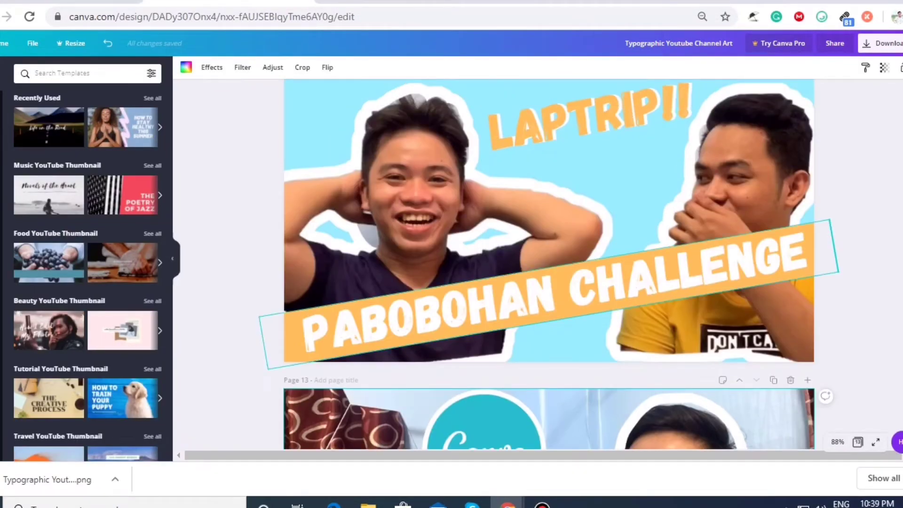
scroll(519, 308, "down", 5)
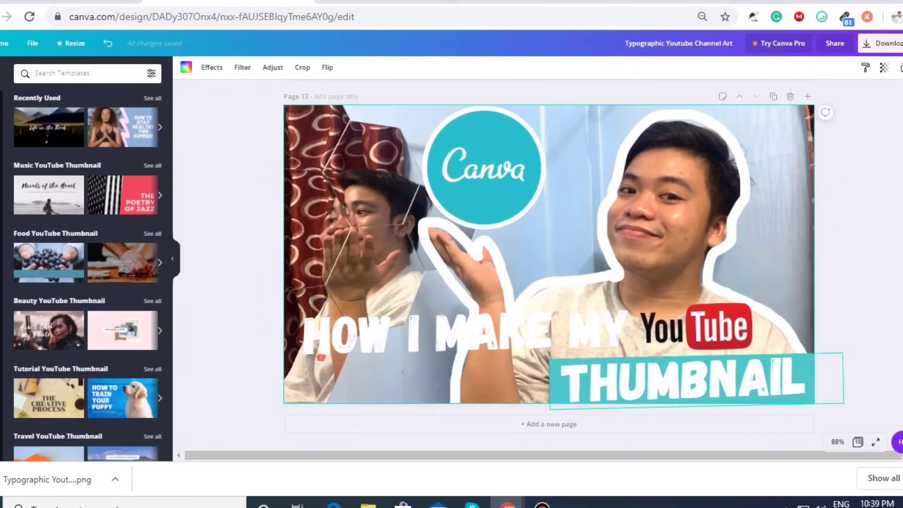
left_click(556, 384)
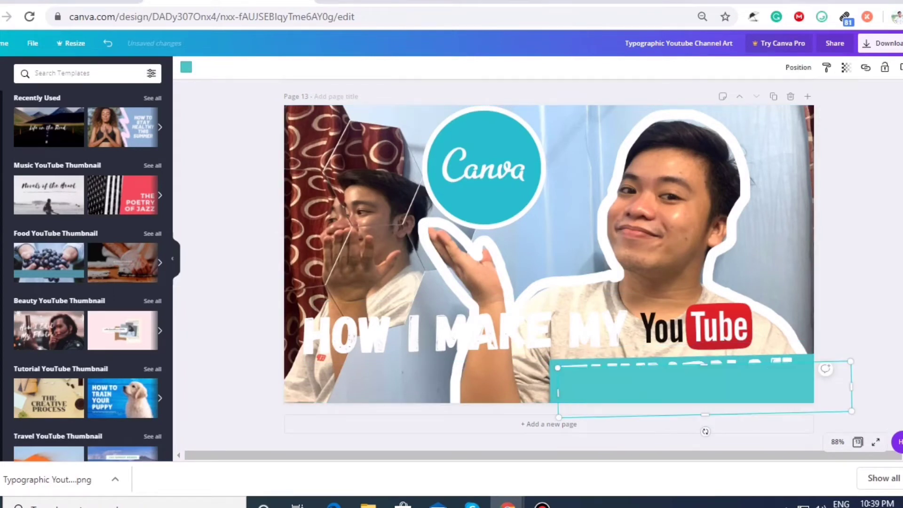
left_click_drag(682, 376, 407, 327)
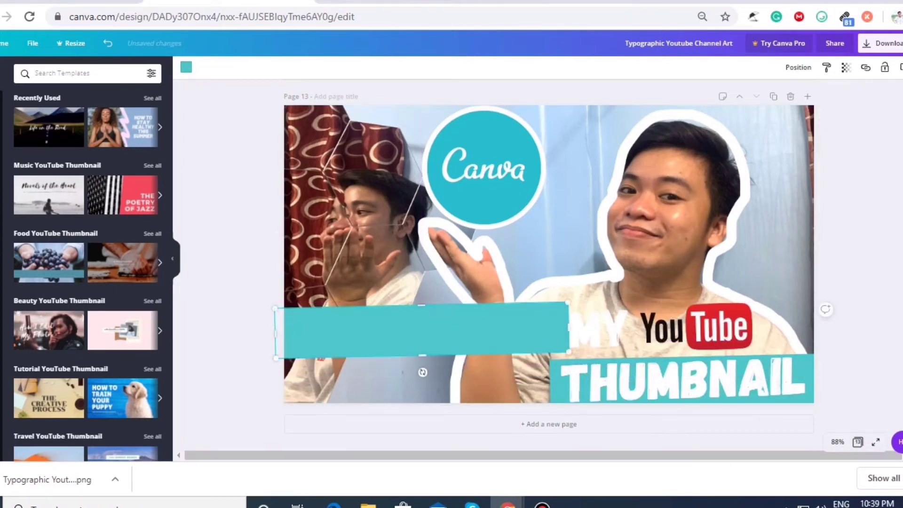
left_click_drag(569, 329, 838, 324)
left_click_drag(705, 325, 705, 331)
left_click_drag(555, 333, 555, 329)
Step: Send the wide teal bar behind the title text and shift the YouTube logo slightly away from MY
left_click(798, 67)
left_click(752, 115)
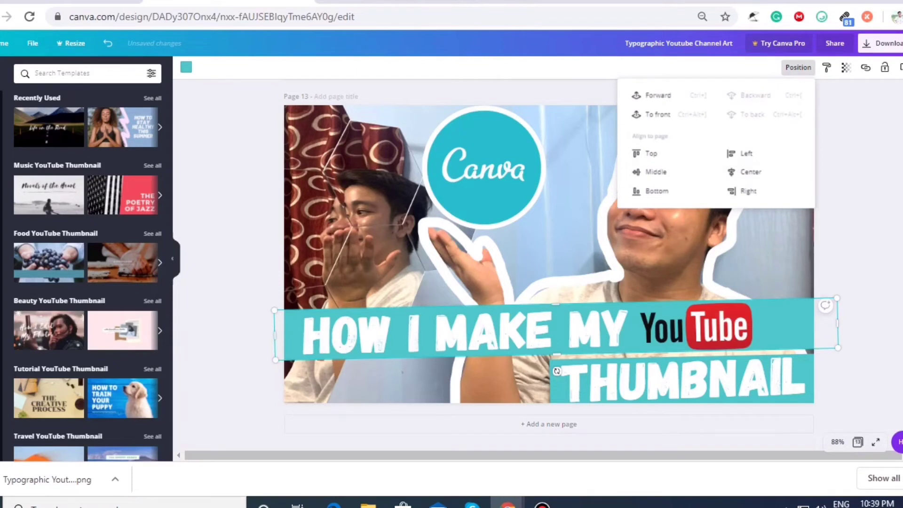
left_click_drag(696, 327, 704, 328)
left_click(826, 311)
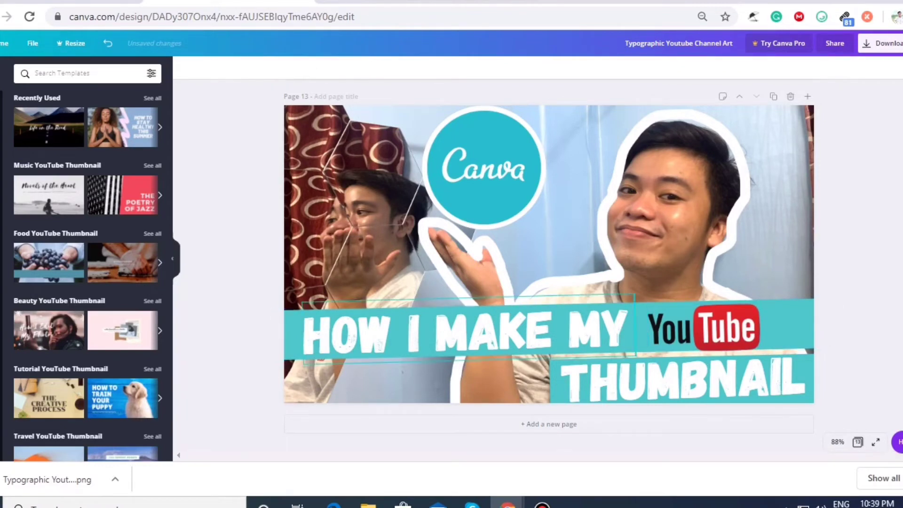
Step: Recolor the HOW I MAKE MY text to the teal document color
left_click(470, 330)
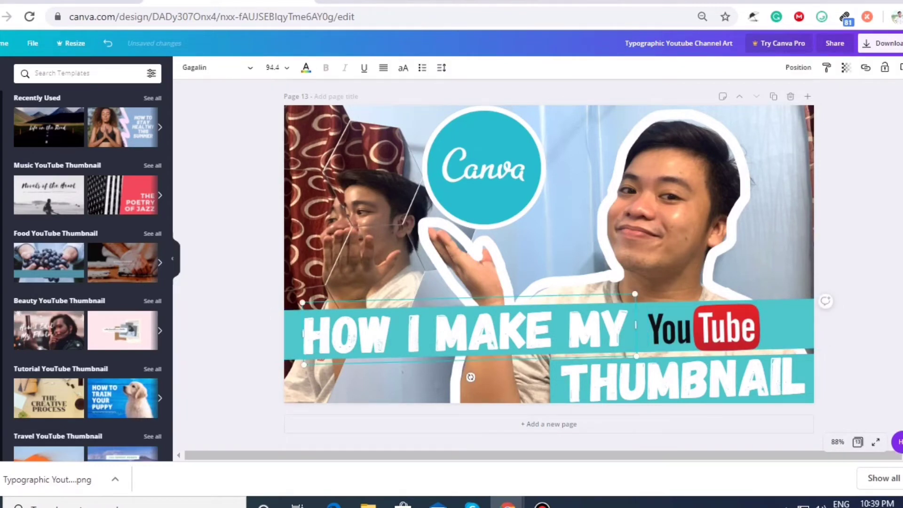
left_click(306, 67)
left_click(49, 160)
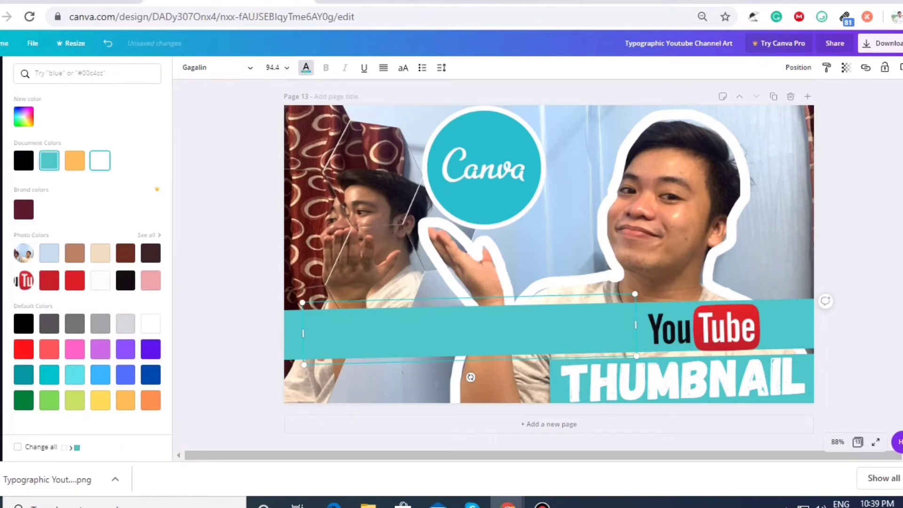
left_click(306, 67)
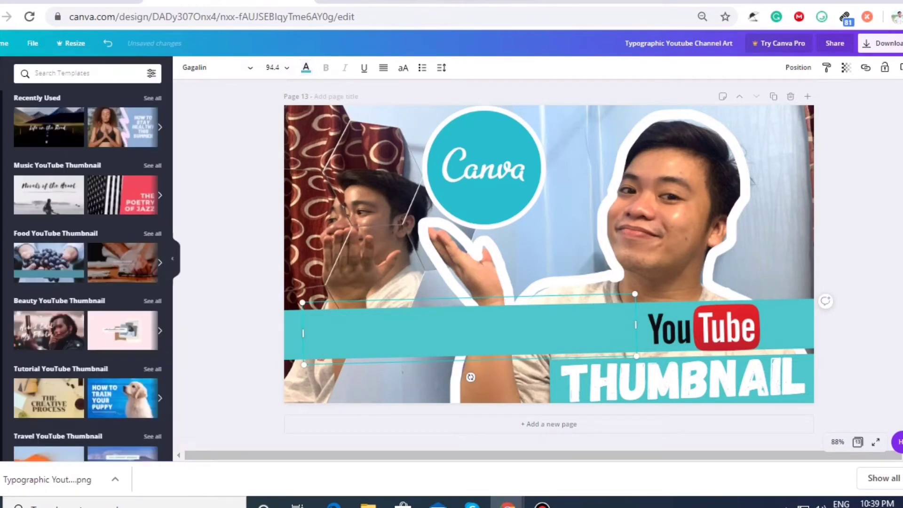
left_click(549, 254)
Step: Recolor the wide bar behind HOW I MAKE MY YouTube to white and deselect it
left_click(556, 350)
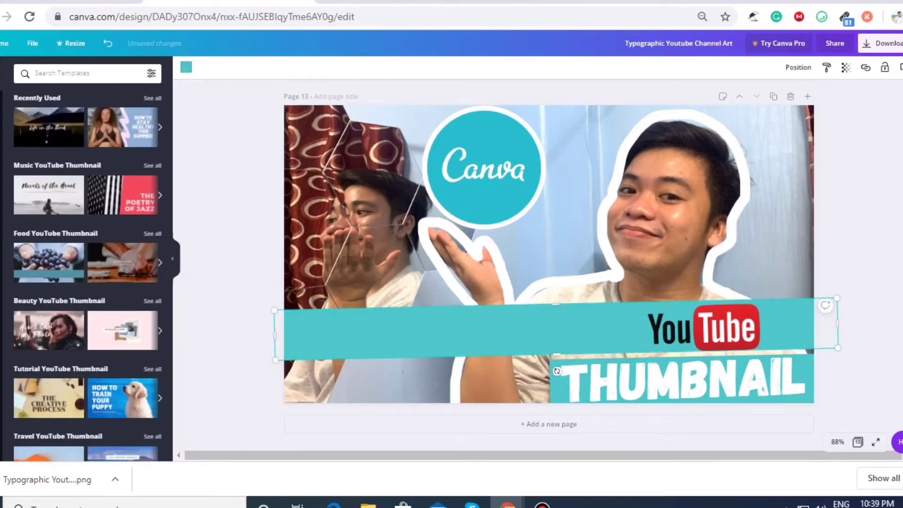
left_click(186, 67)
left_click(100, 161)
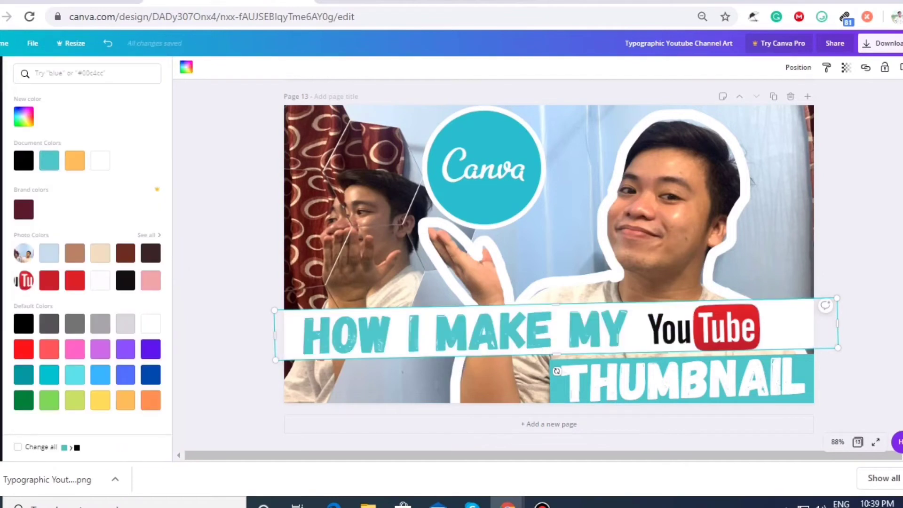
left_click(186, 67)
key("Escape")
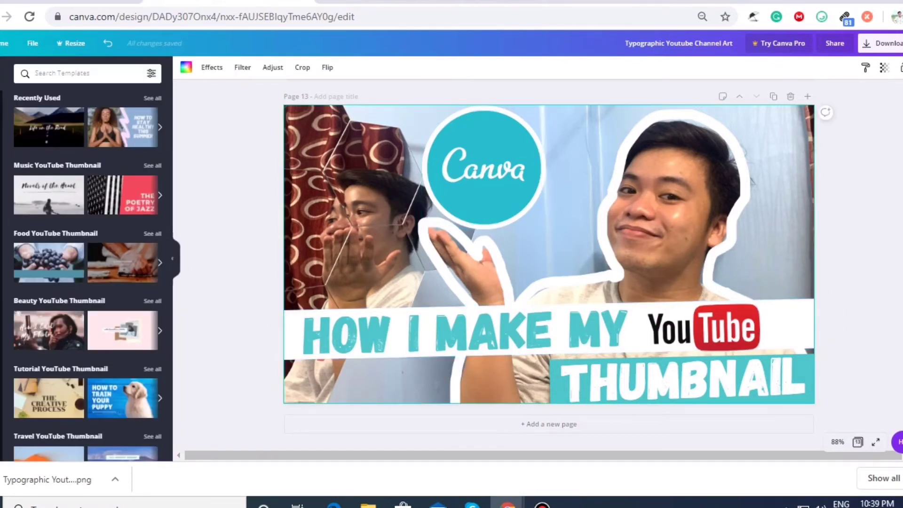
key("Escape")
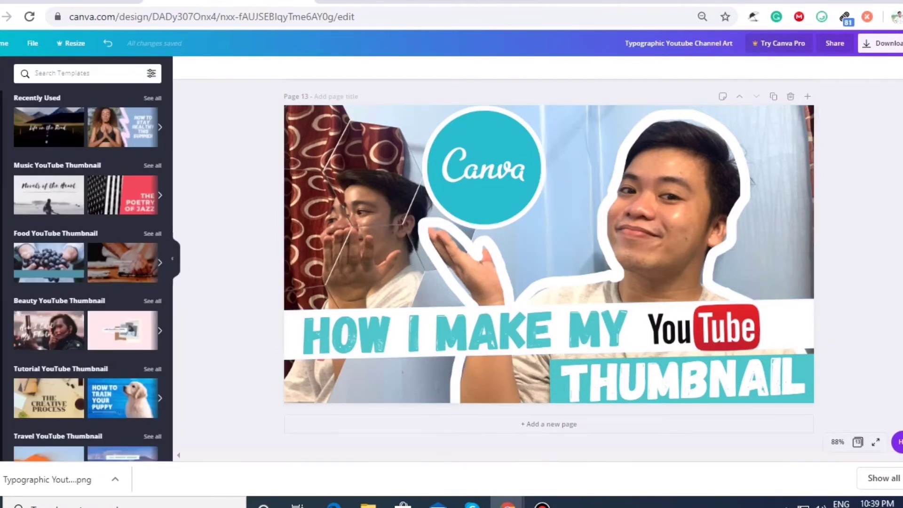
Step: Download only page 13 of the design as a PNG
left_click(884, 43)
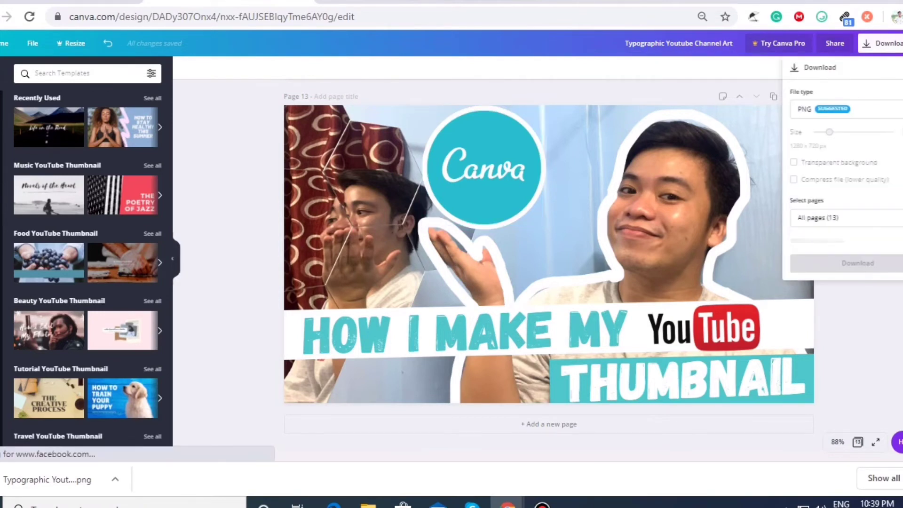
left_click(856, 217)
scroll(856, 278, "down", 5)
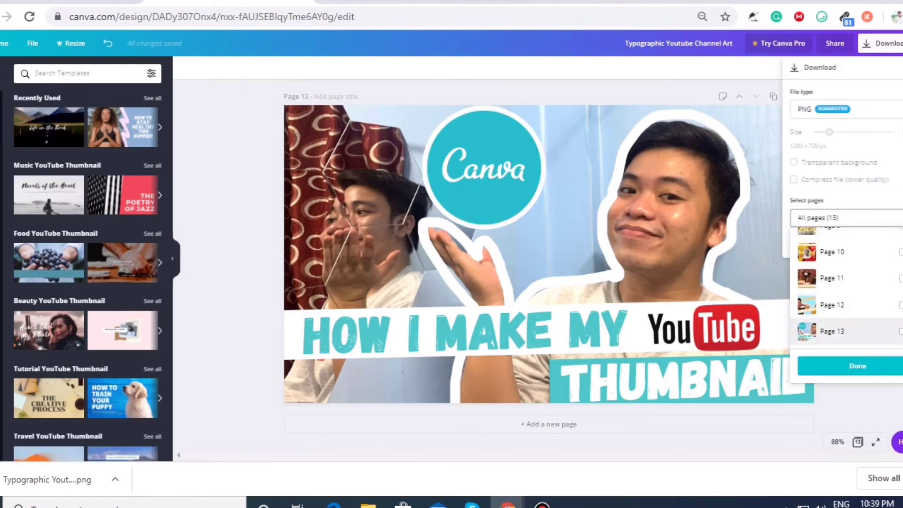
left_click(893, 331)
left_click(858, 365)
left_click(858, 240)
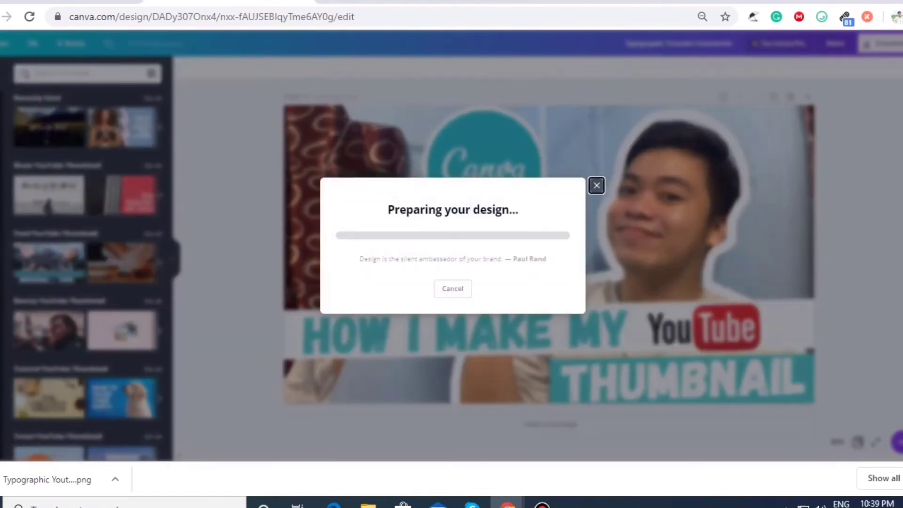